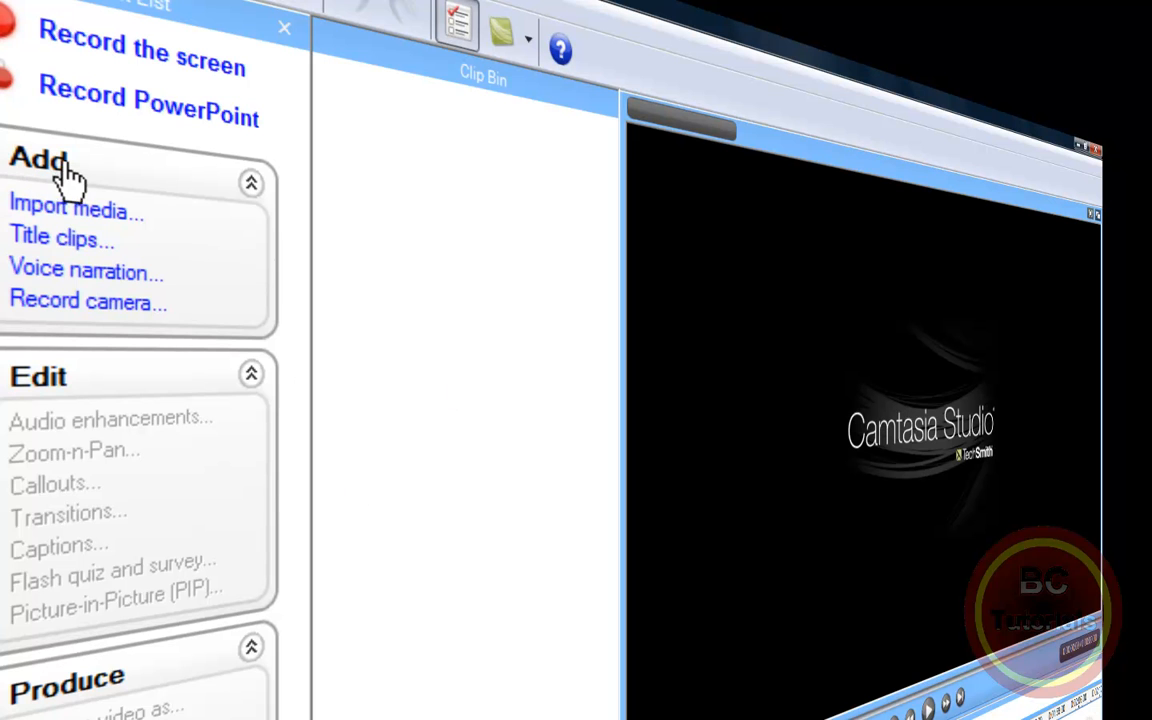
Step: Import the "test" Camtasia recording into the Clip Bin and dismiss the tip
click(118, 212)
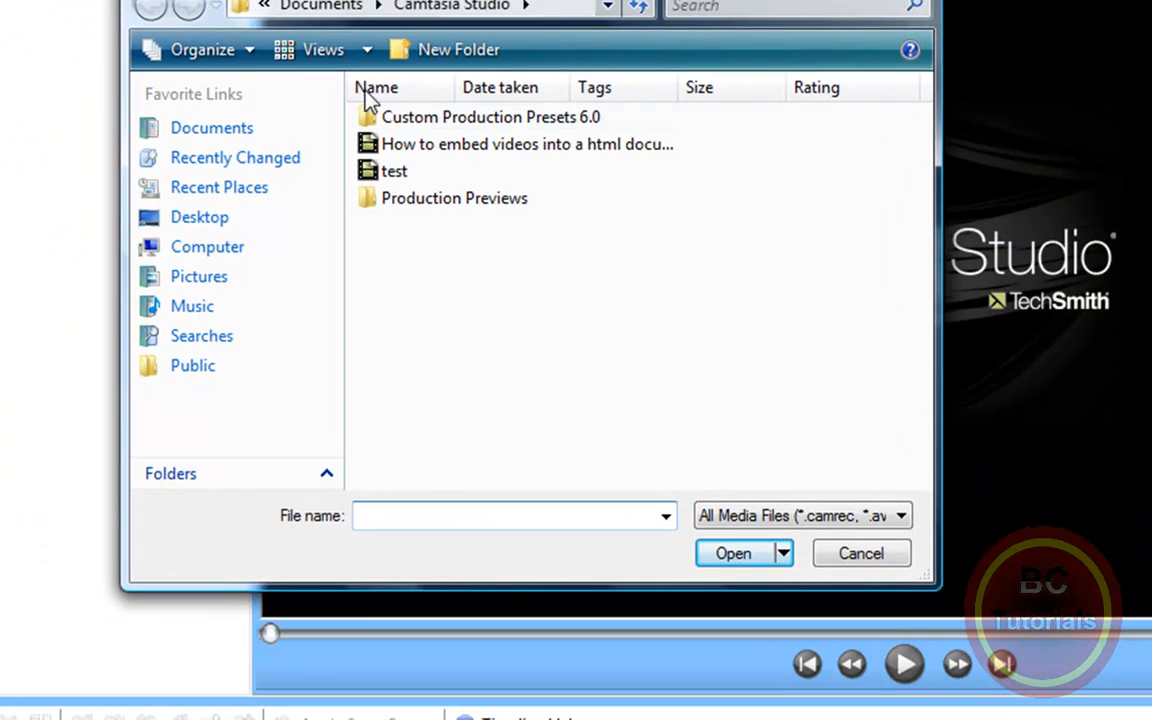
double_click(612, 173)
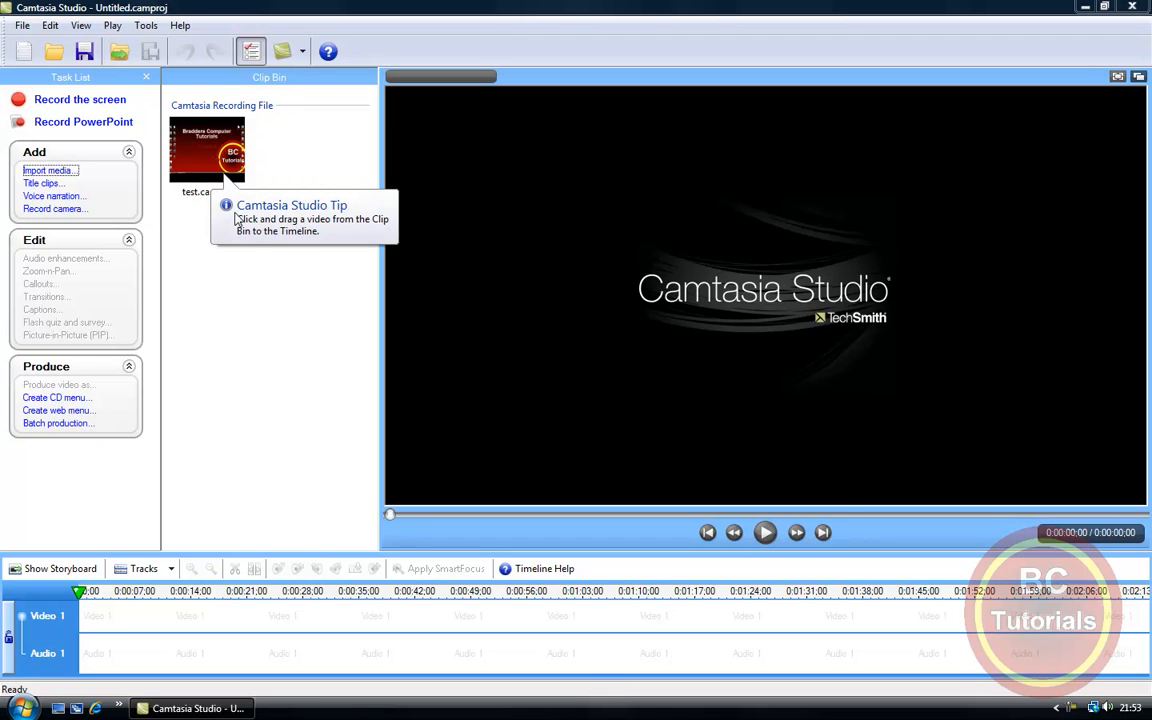
click(297, 226)
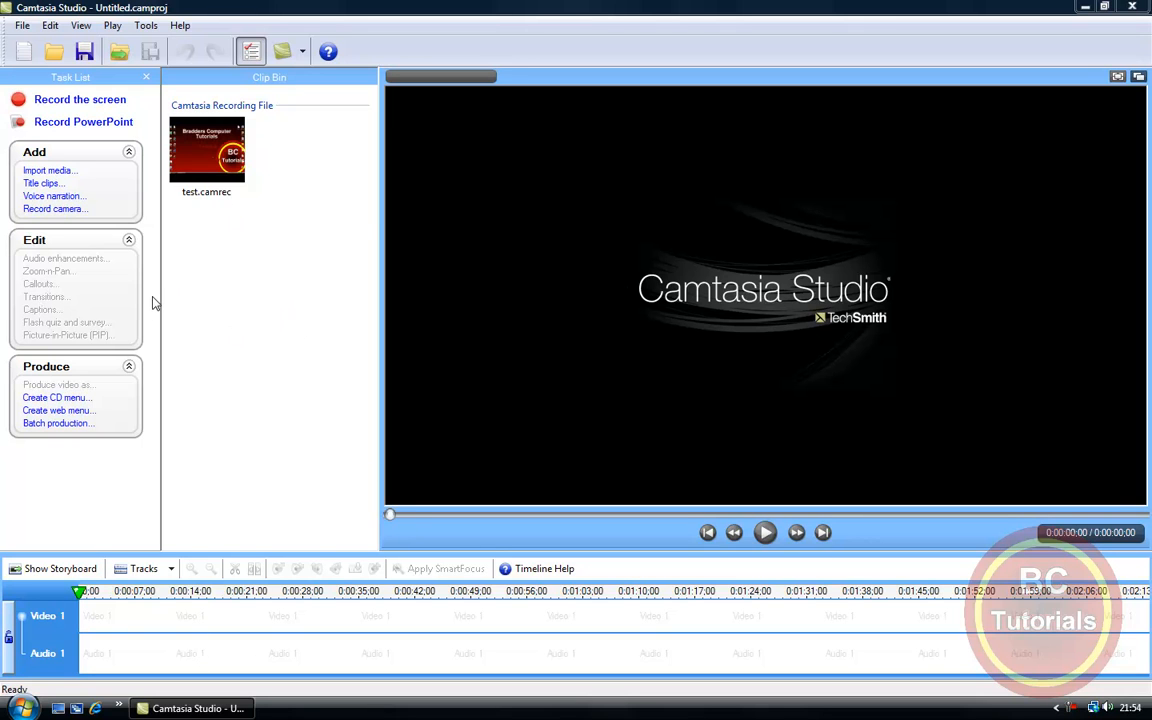
Step: Place the test.camrec clip at the start of the Video 1 track on the timeline
drag(184, 122, 211, 155)
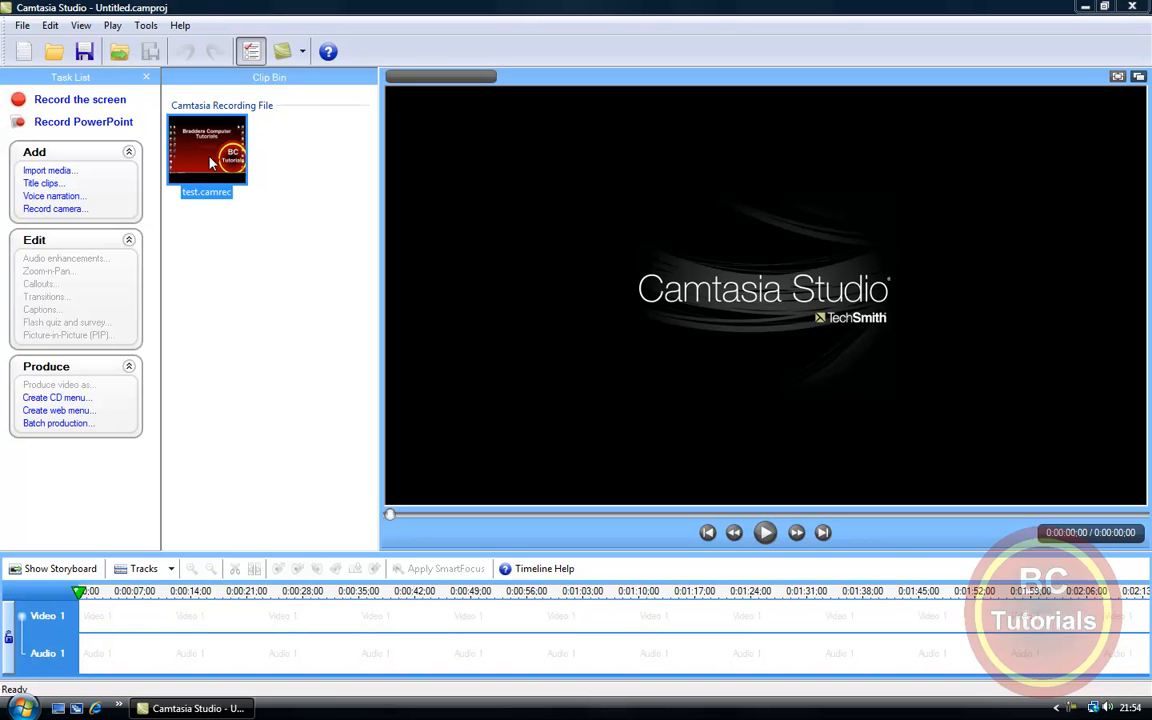
drag(195, 290, 267, 630)
drag(175, 620, 176, 621)
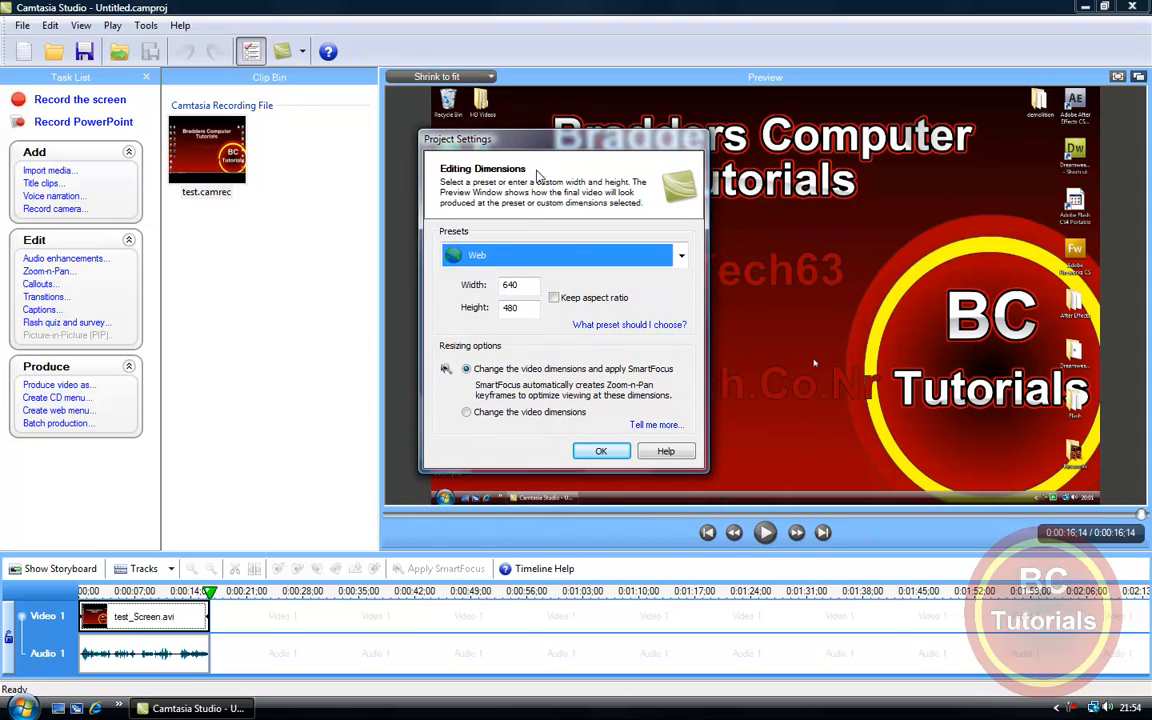
Step: Set custom editing dimensions of 420 wide by 360 high and enable Keep aspect ratio
click(525, 258)
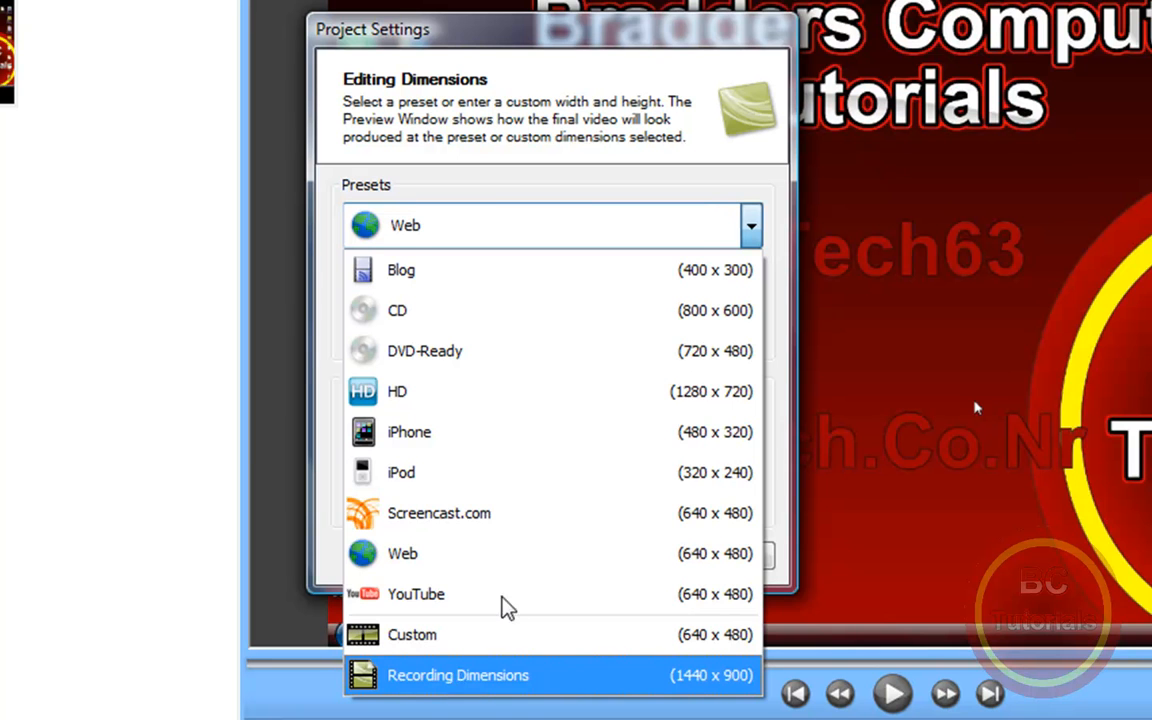
click(328, 457)
drag(489, 280, 93, 289)
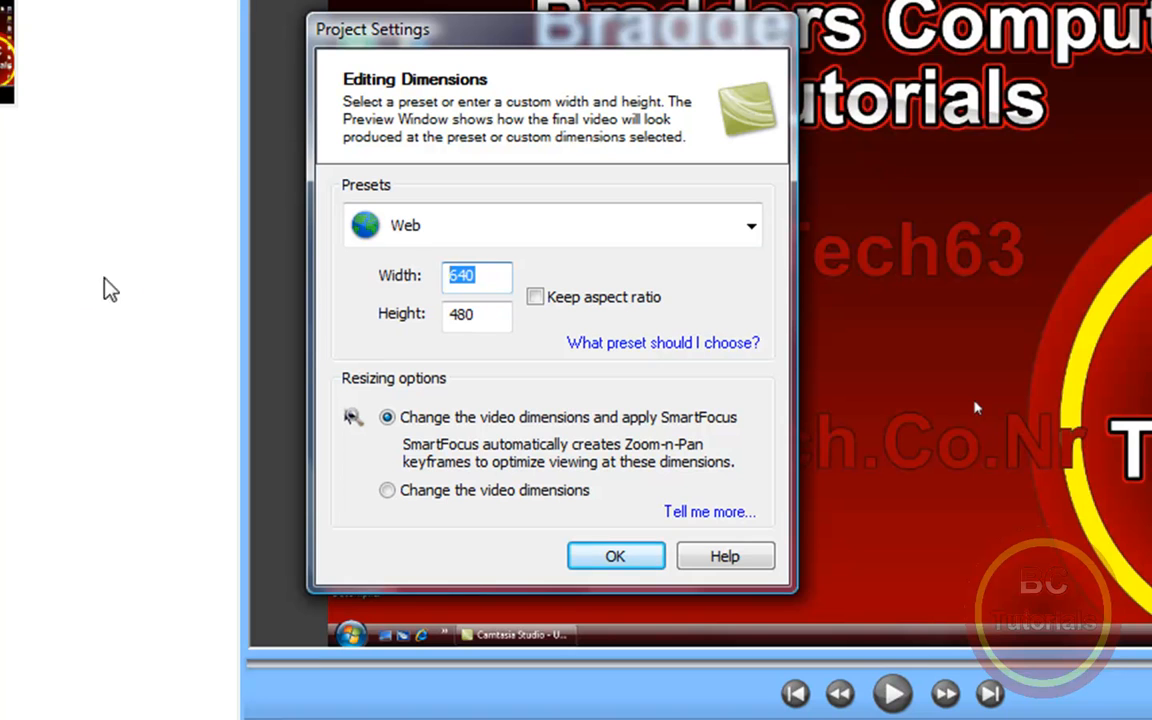
text(420)
drag(483, 314, 396, 301)
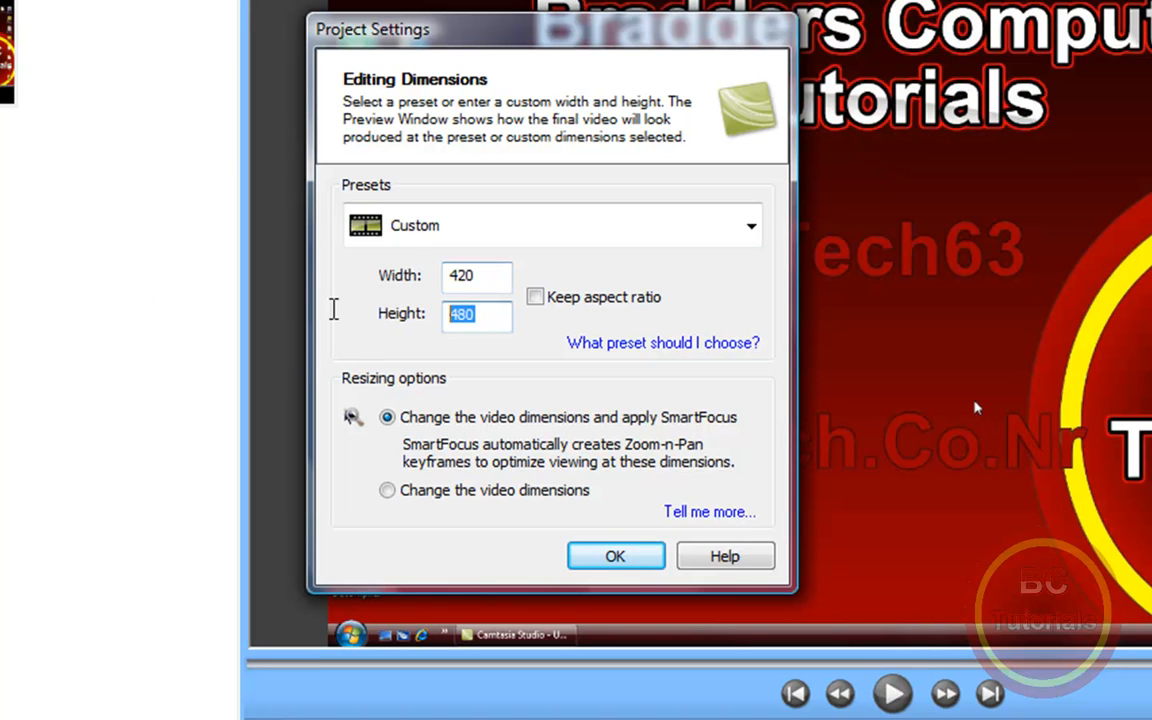
text(360)
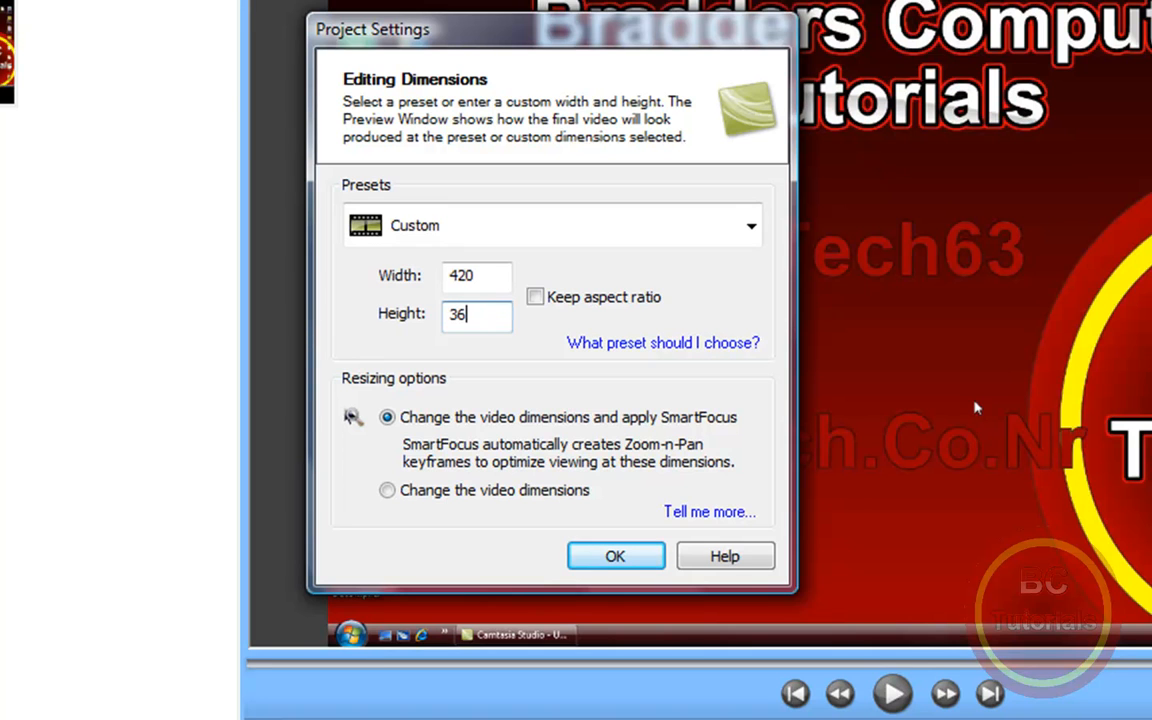
click(658, 298)
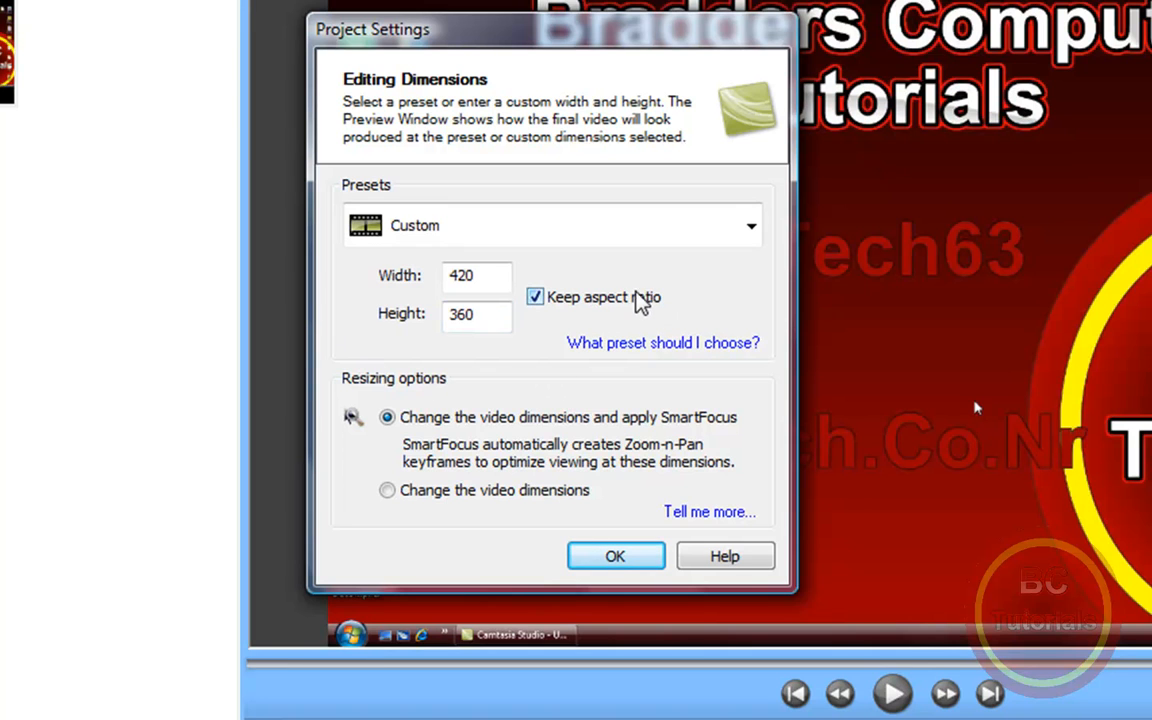
click(641, 300)
click(538, 302)
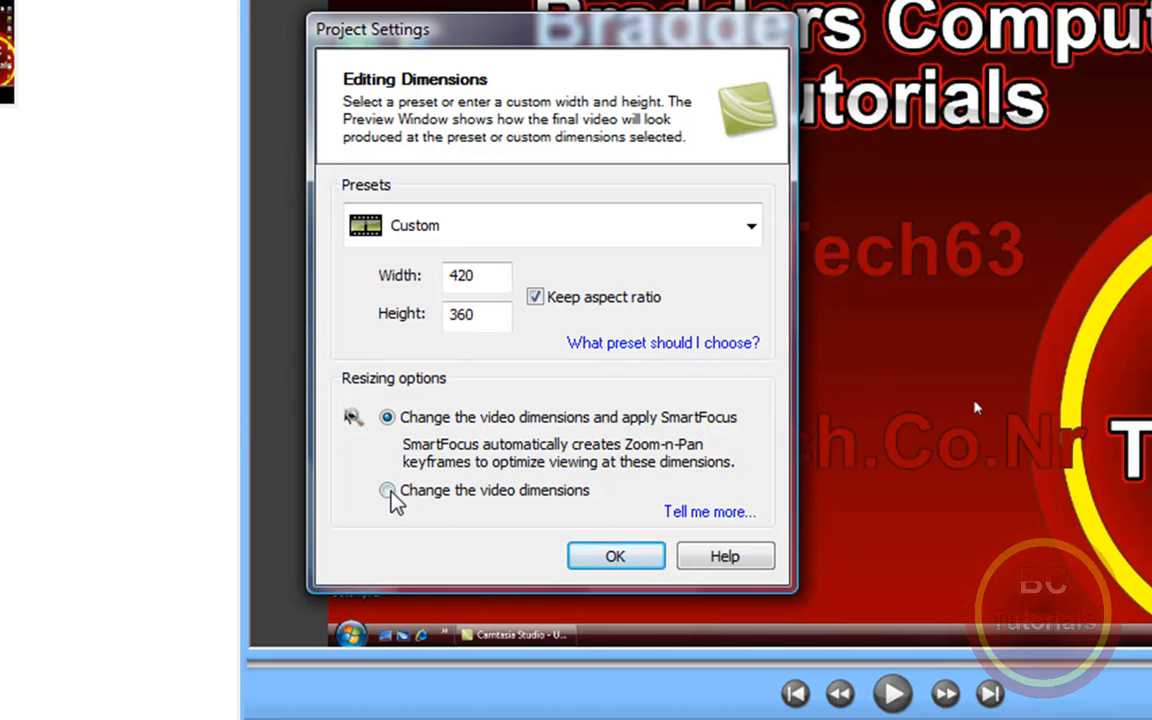
Step: Switch the dimension preset to Recording Dimensions and back to Custom
click(424, 220)
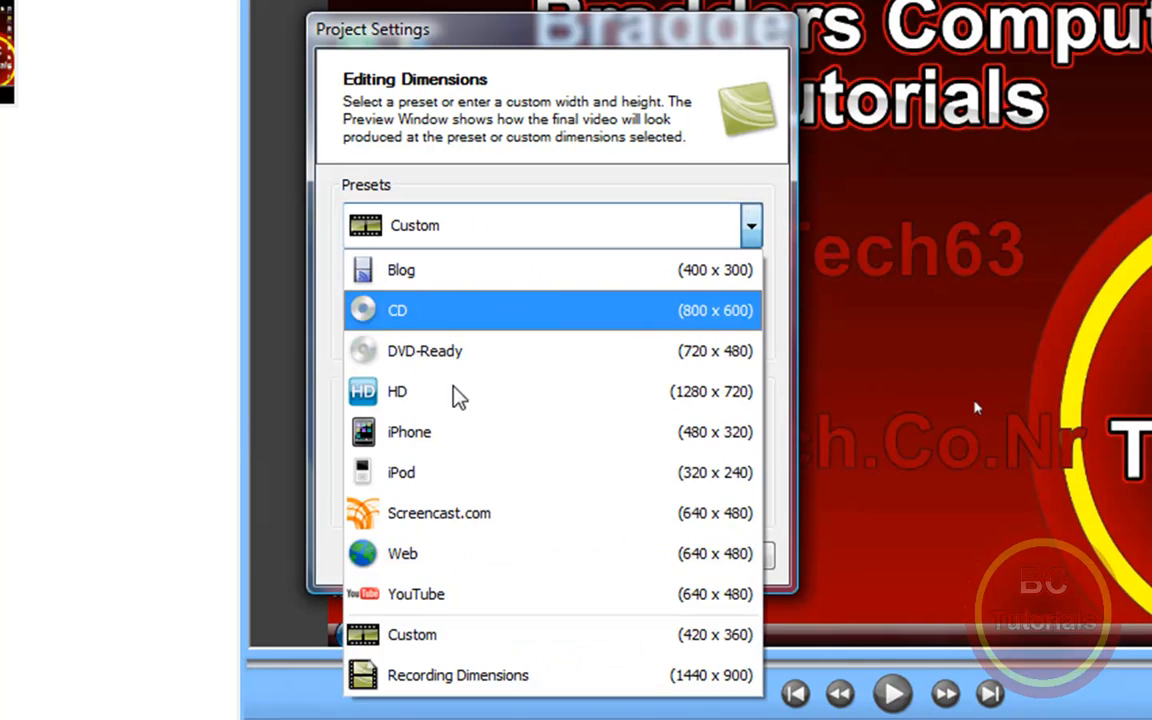
click(444, 677)
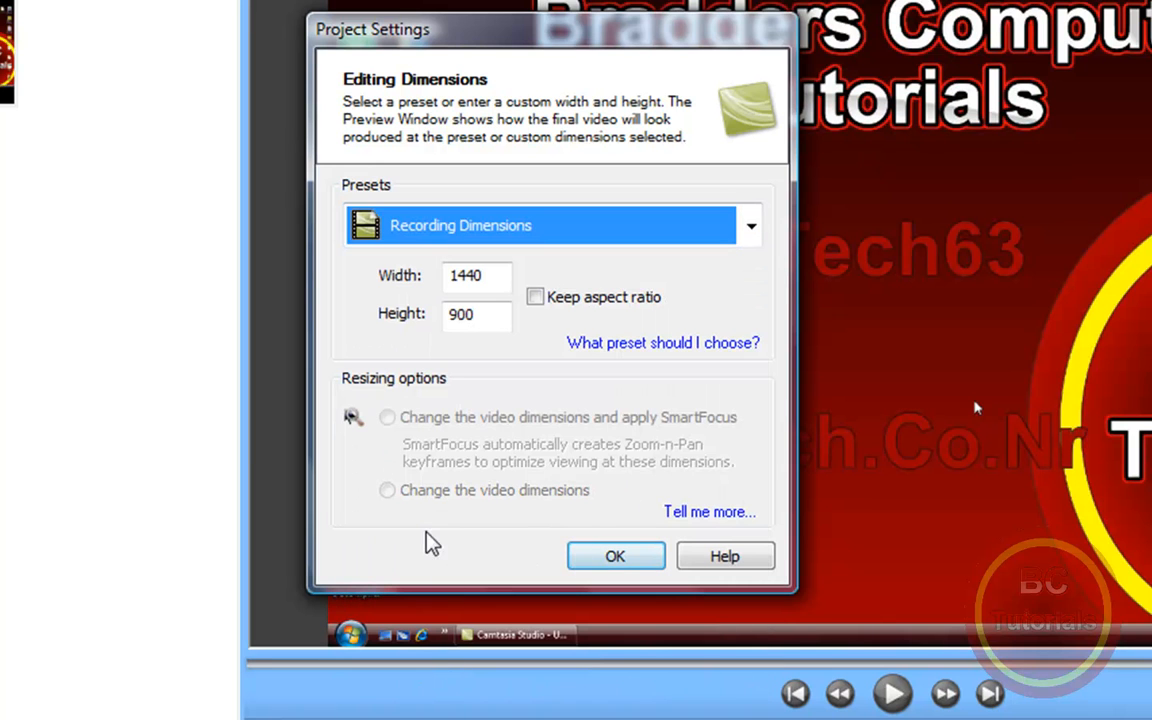
click(427, 232)
click(414, 634)
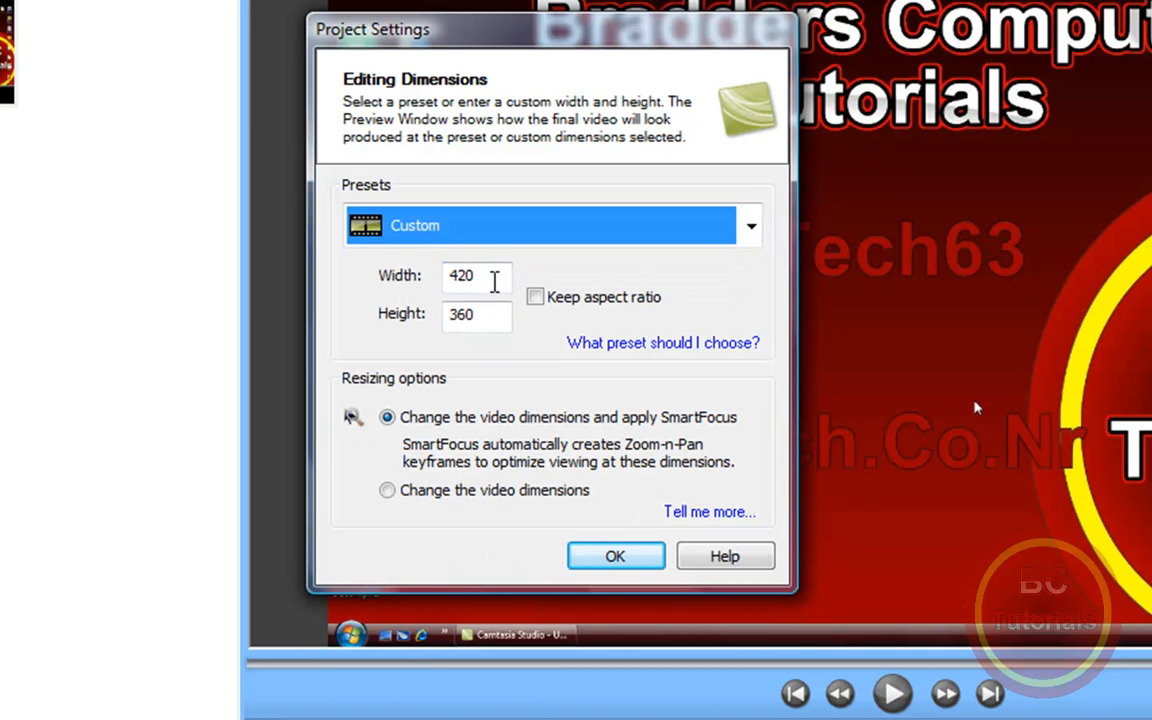
Step: Enable Keep aspect ratio, choose Change the video dimensions without SmartFocus, and apply the custom project settings
click(537, 301)
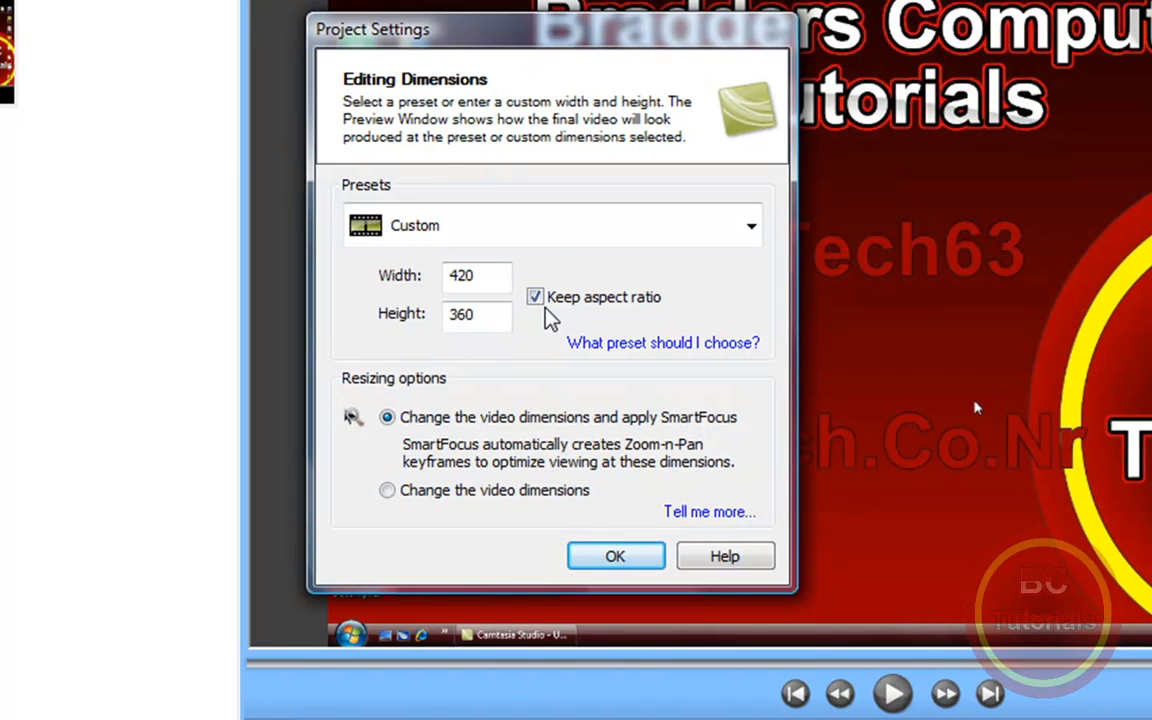
click(386, 493)
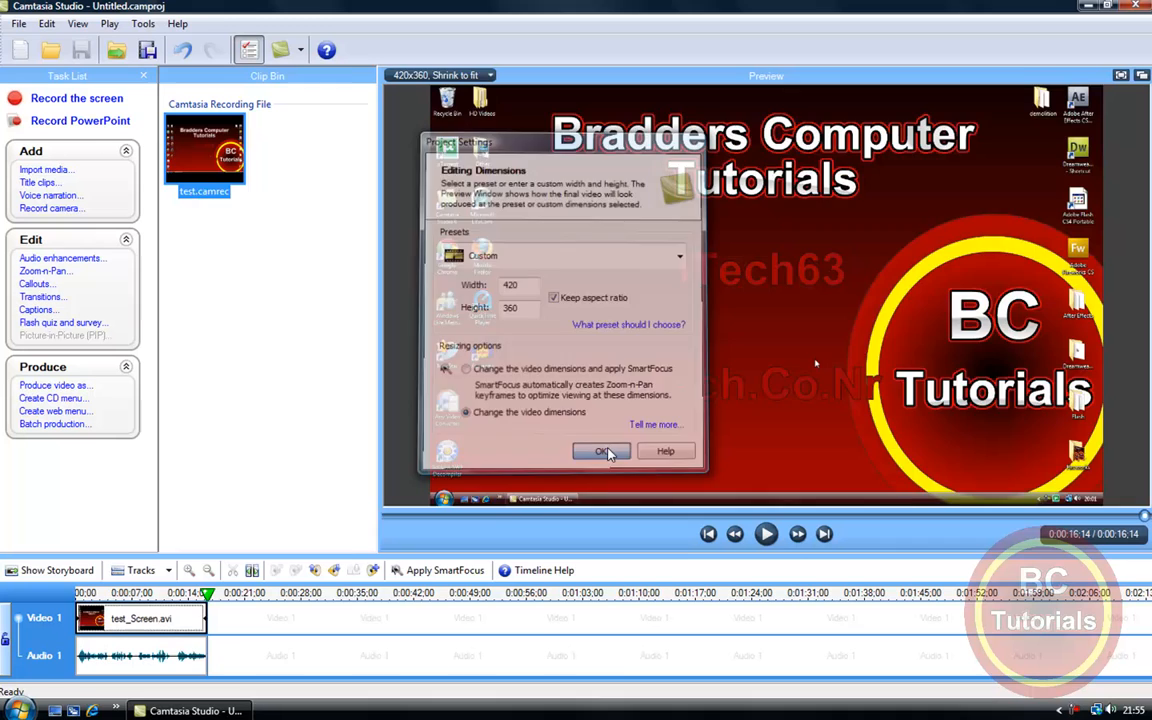
click(615, 556)
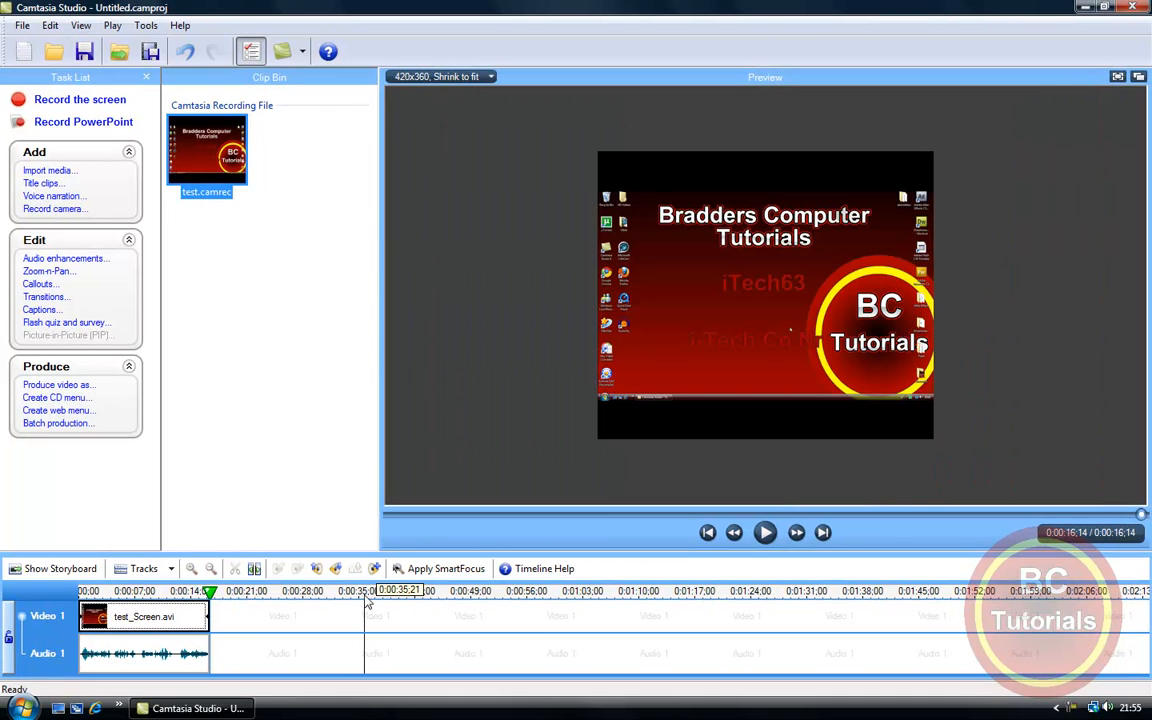
Step: Change the project settings to the Recording Dimensions preset (1440 x 900), apply them, and close the recommended dimensions tip
click(415, 76)
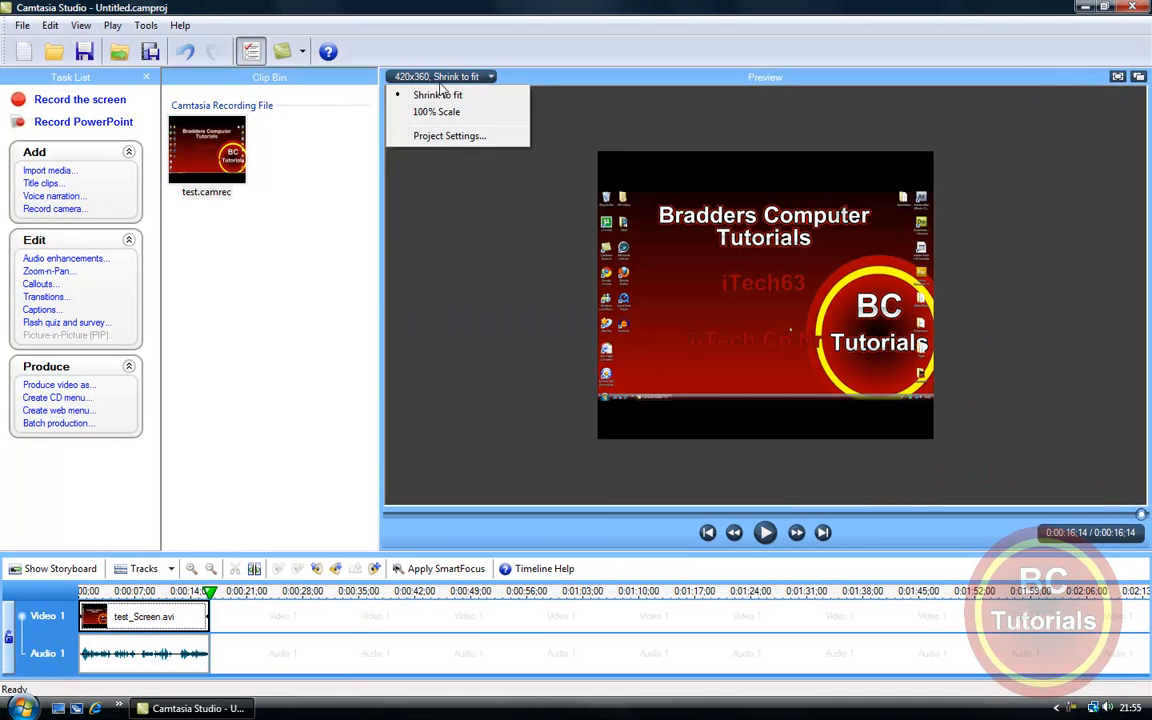
click(432, 134)
click(690, 302)
click(527, 563)
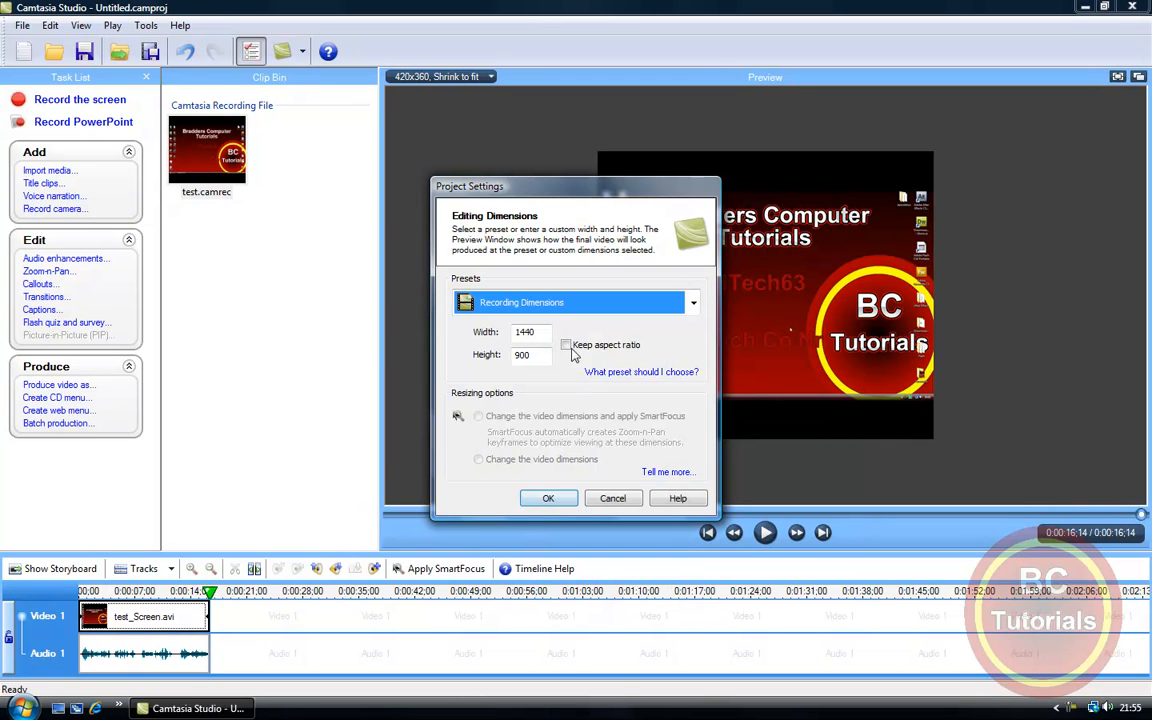
click(567, 347)
click(548, 498)
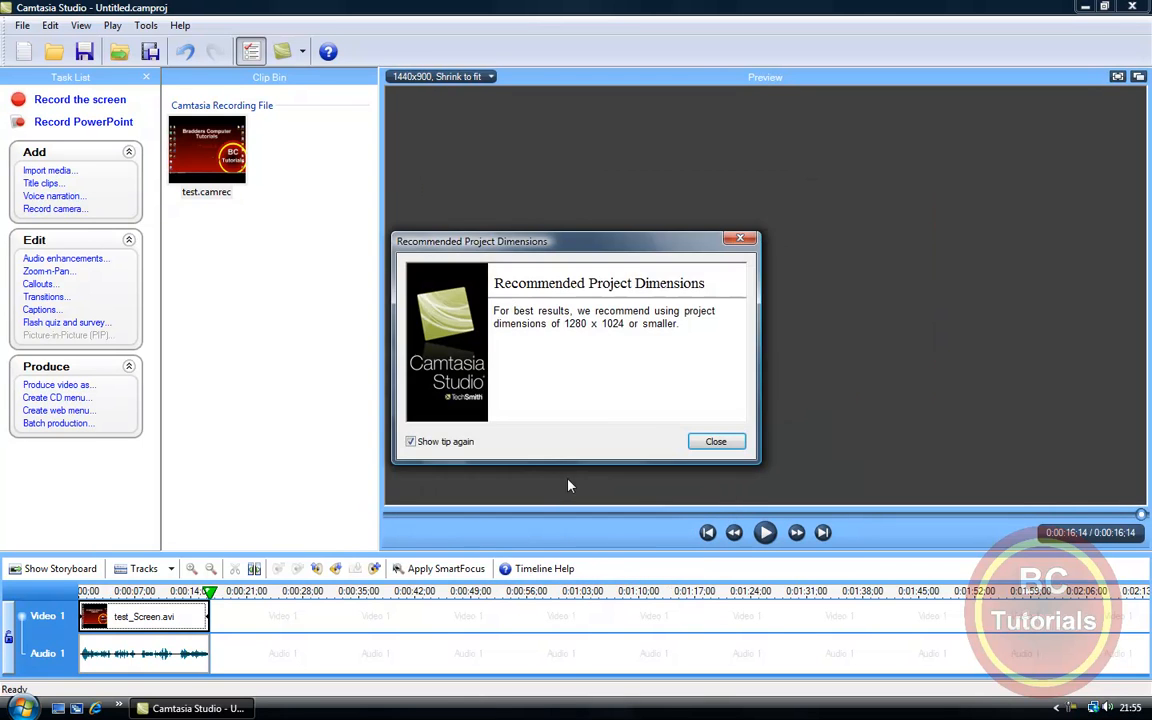
click(716, 445)
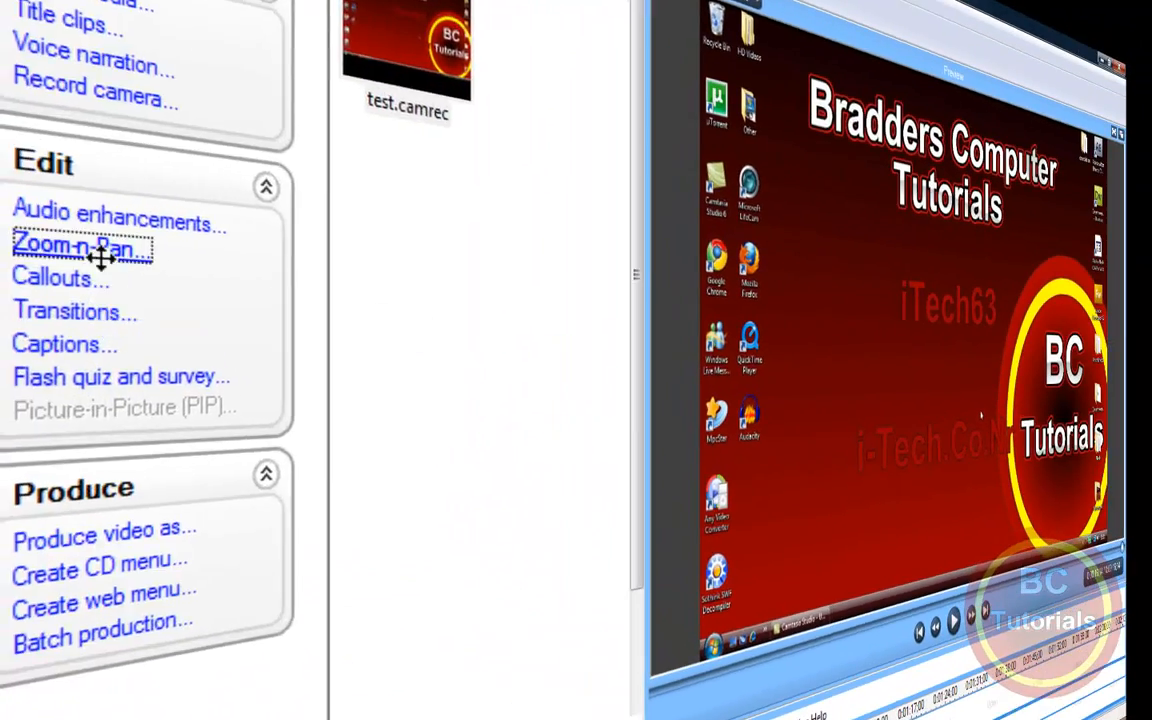
Step: Open Zoom-n-Pan for the clip and set the zoom's advanced Tilt to its lowest extreme
click(46, 271)
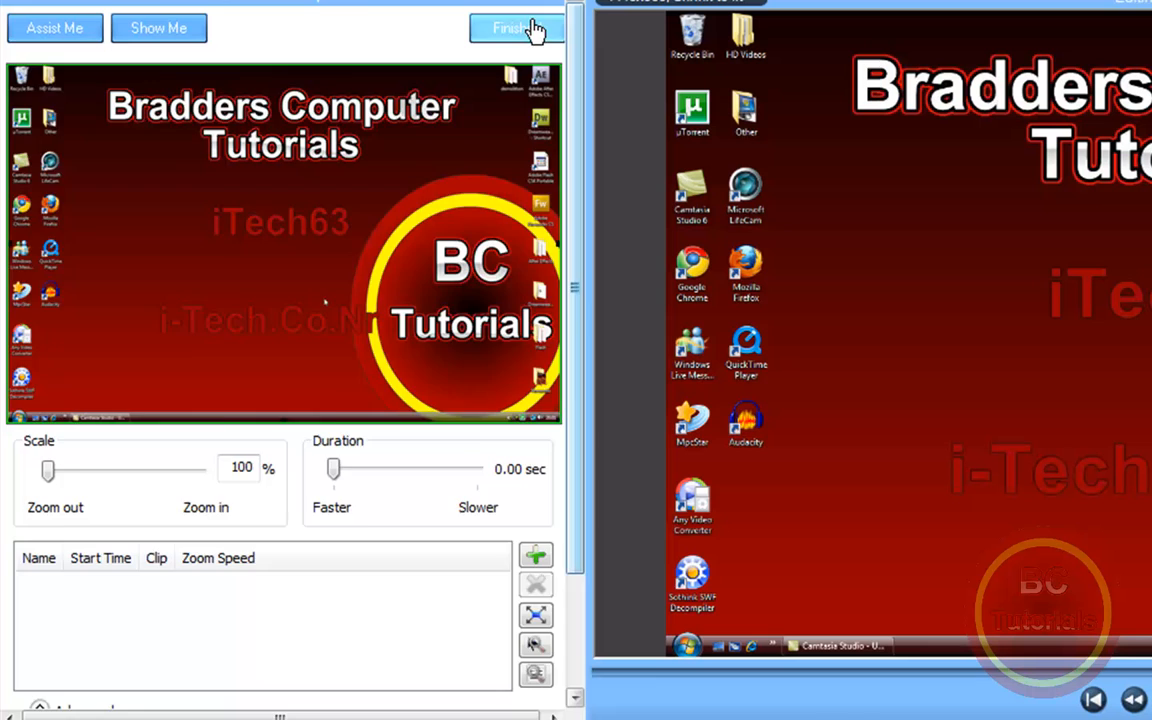
click(532, 31)
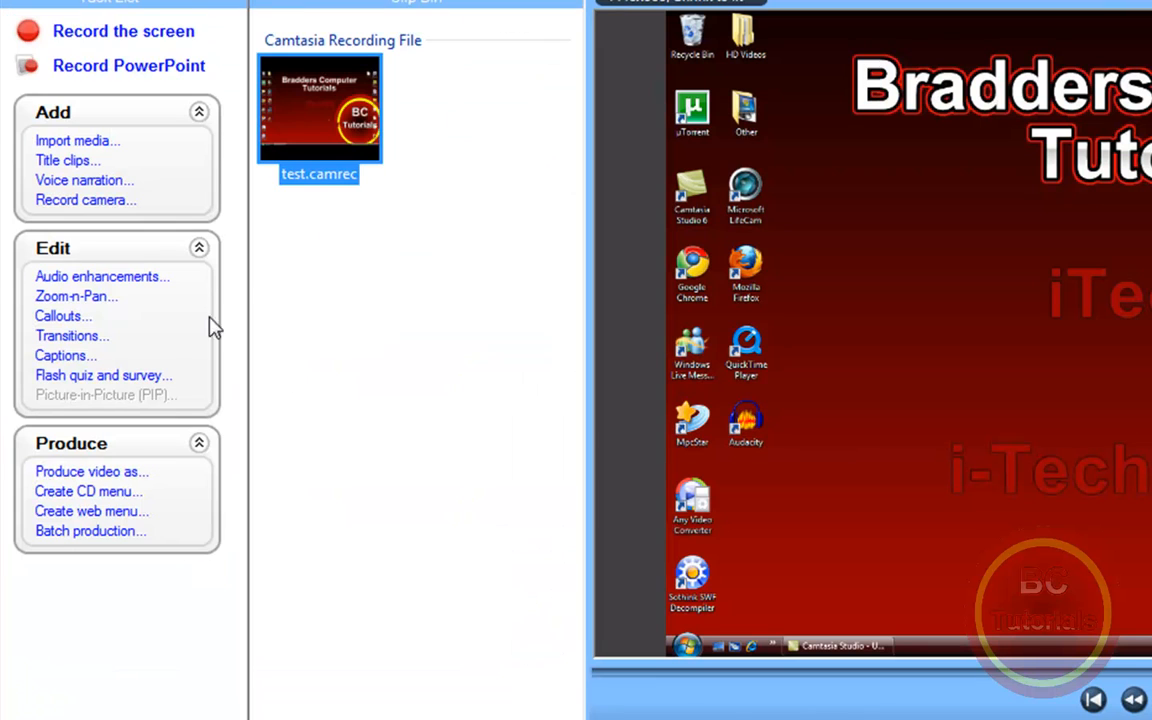
click(93, 304)
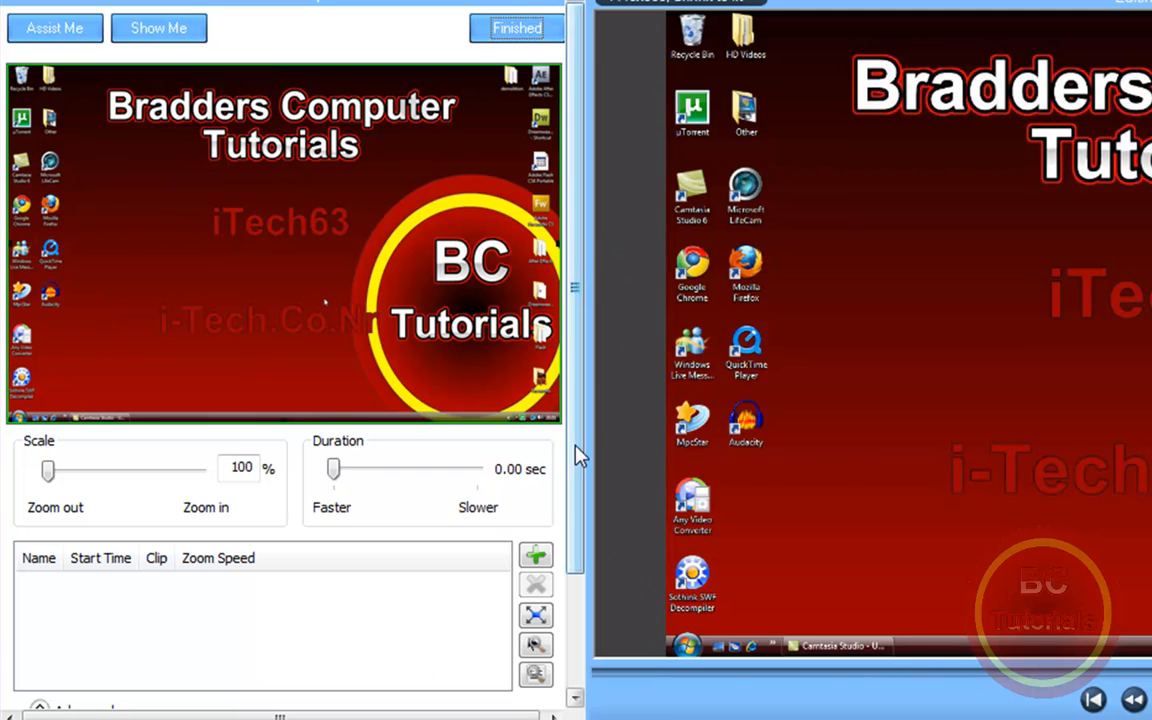
scroll(560, 612, down, 1)
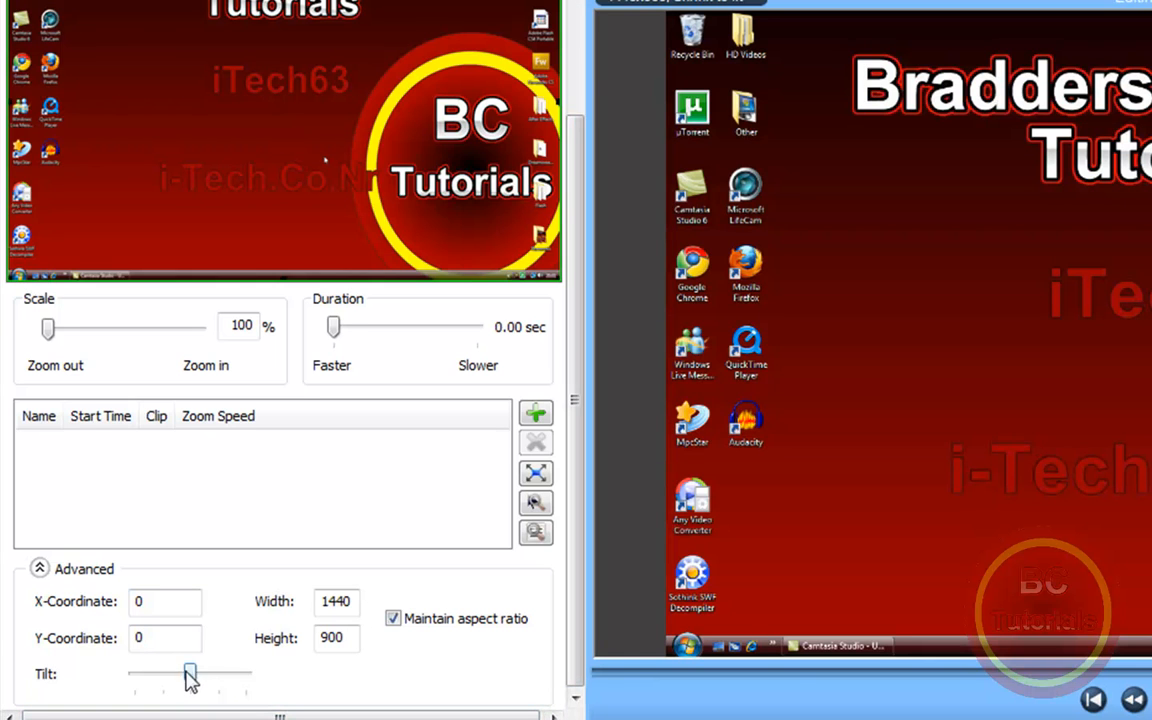
drag(190, 673, 55, 672)
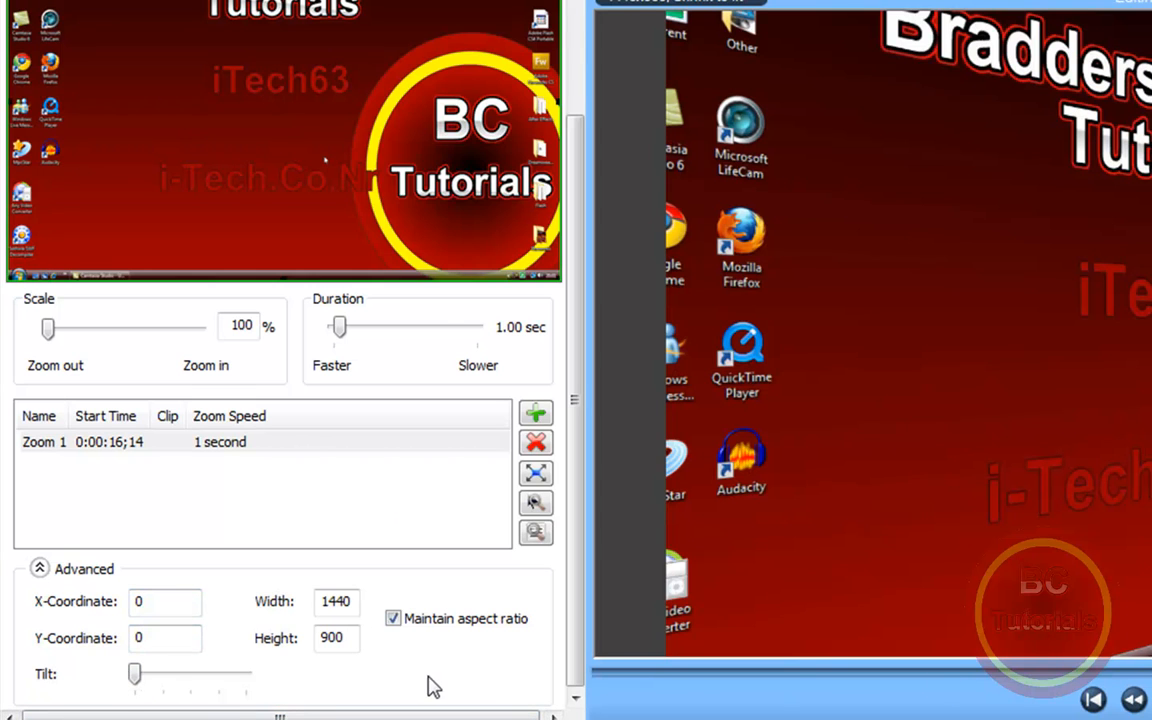
mouse_move(135, 675)
mouse_down()
mouse_move(246, 674)
mouse_move(138, 675)
mouse_up()
click(40, 569)
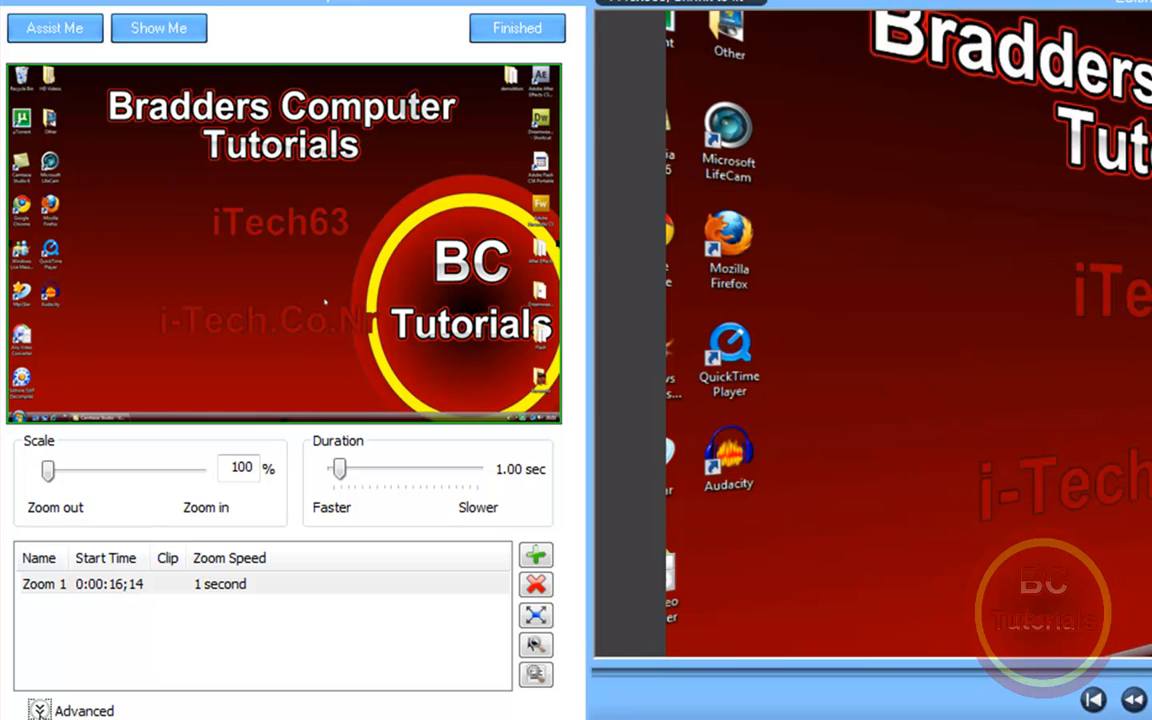
click(41, 714)
scroll(570, 480, down, 3)
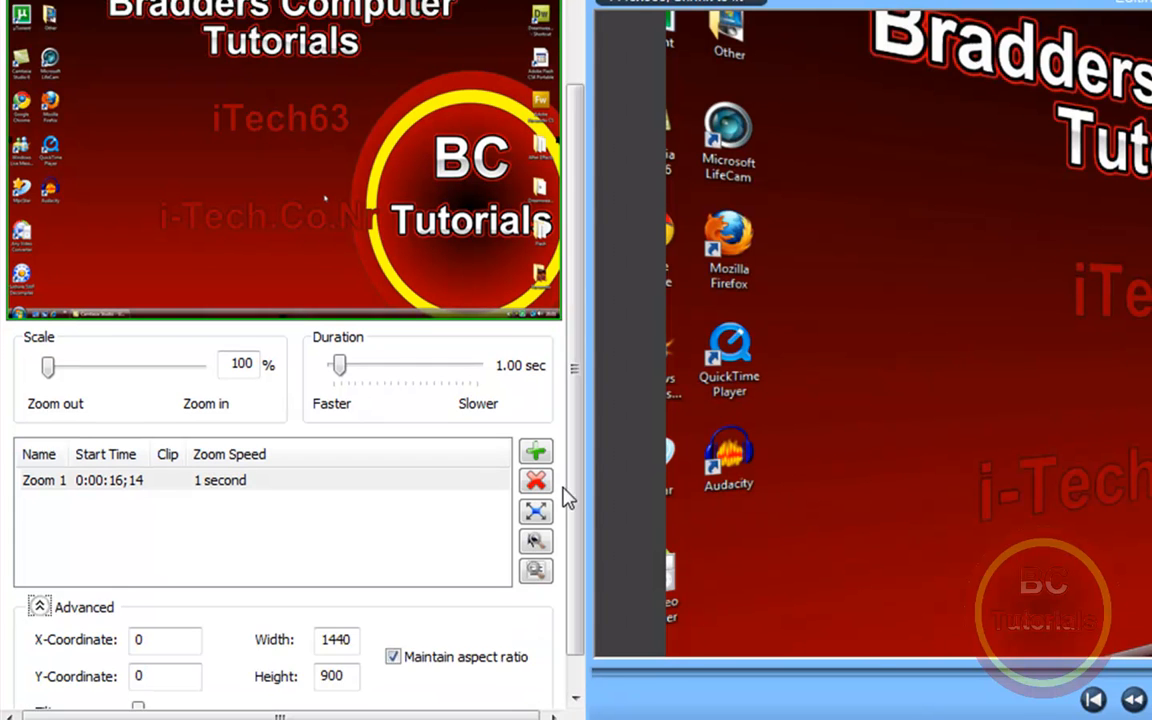
mouse_move(138, 679)
mouse_down()
mouse_move(104, 680)
mouse_move(259, 690)
mouse_move(134, 674)
mouse_up()
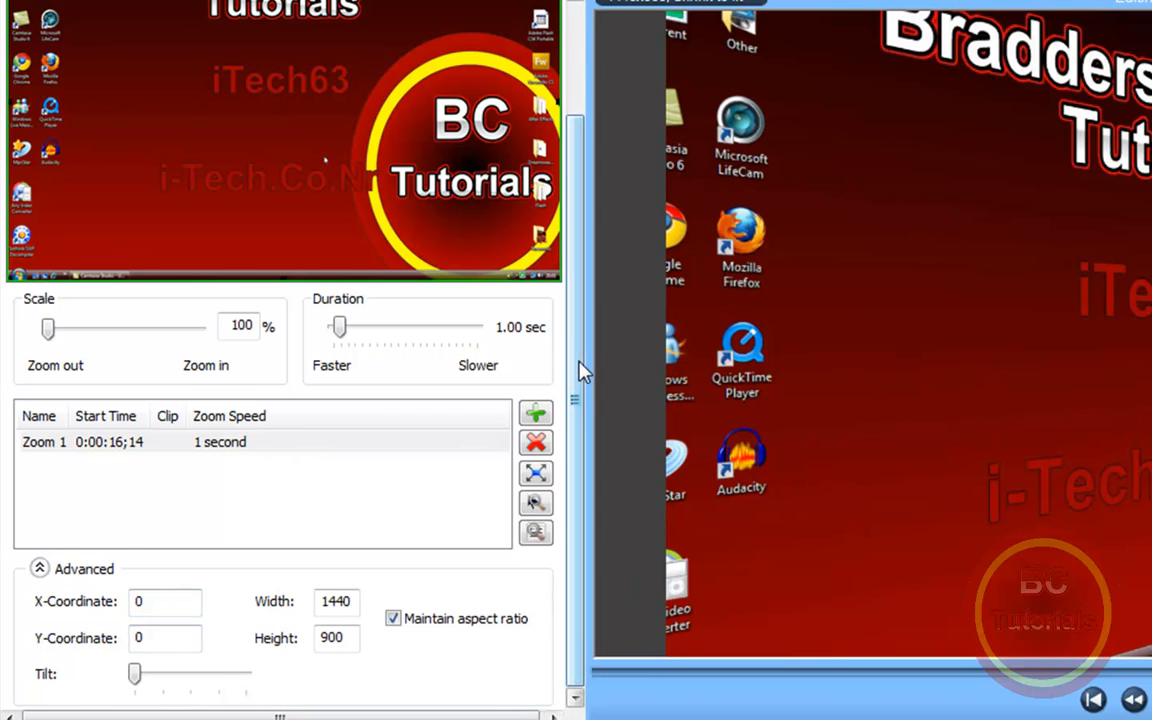
Step: Scale the zoom to 120% and move the zoom frame to the upper-left area of the video
drag(576, 375, 578, 232)
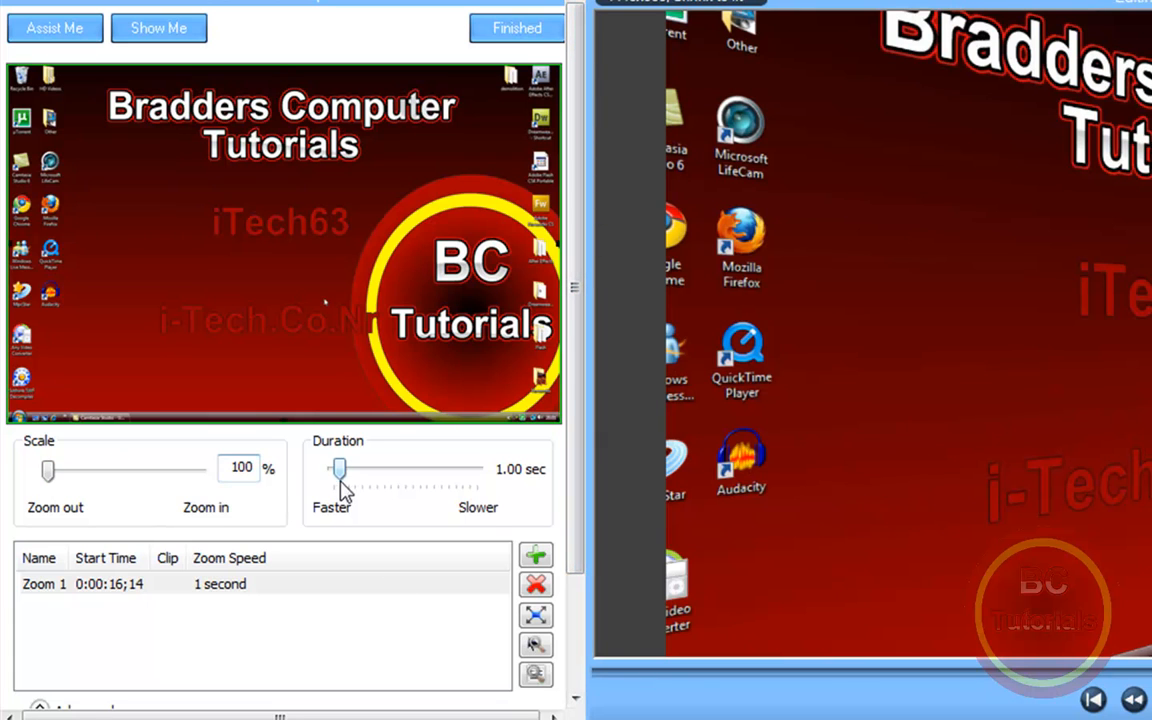
drag(50, 478, 75, 480)
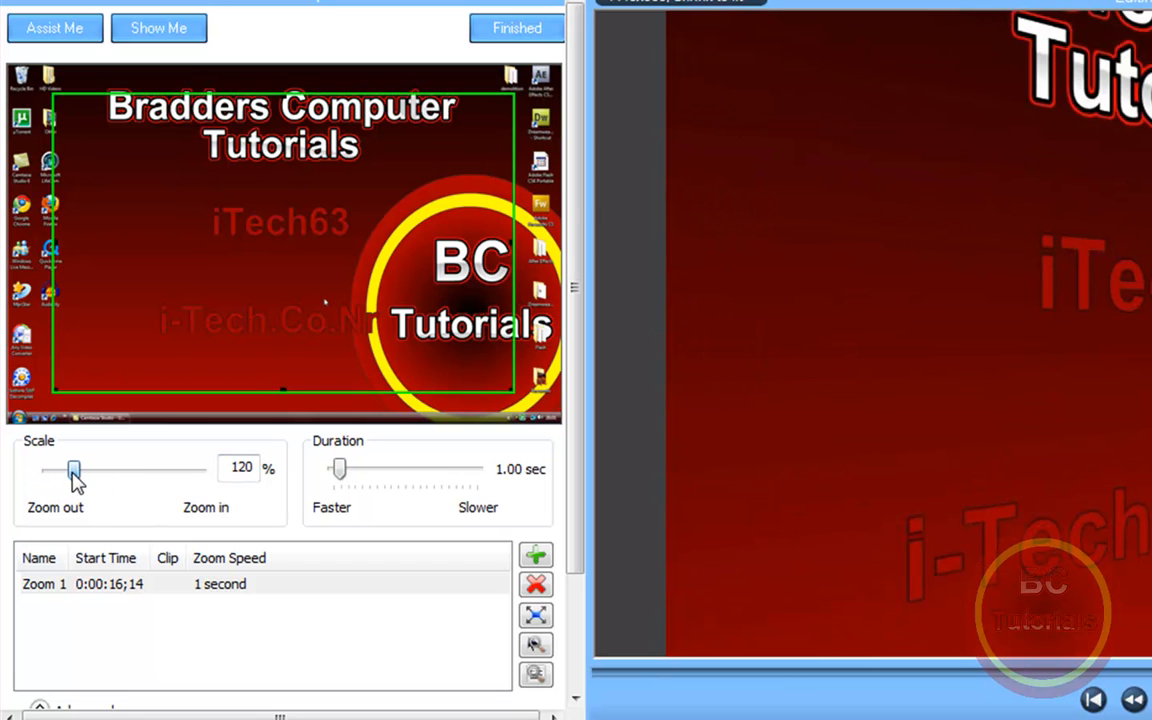
drag(165, 240, 126, 215)
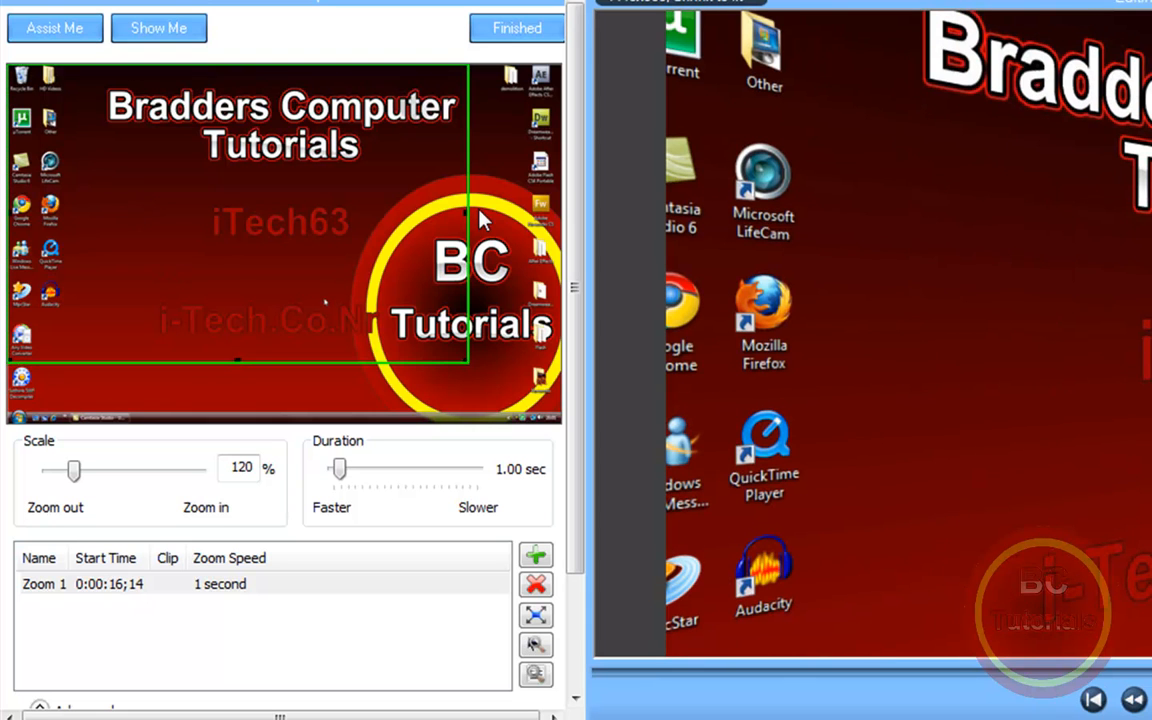
drag(404, 216, 404, 222)
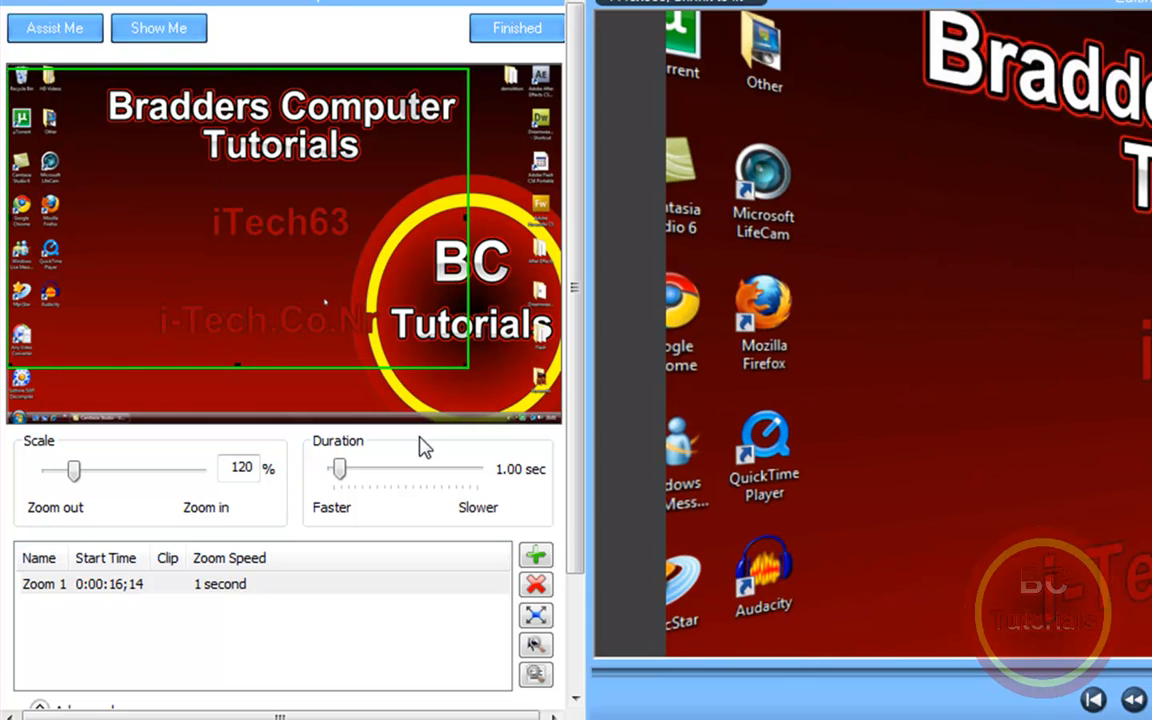
Step: Try to apply SmartFocus to the clip from the Zoom-n-Pan settings
click(536, 644)
click(1108, 480)
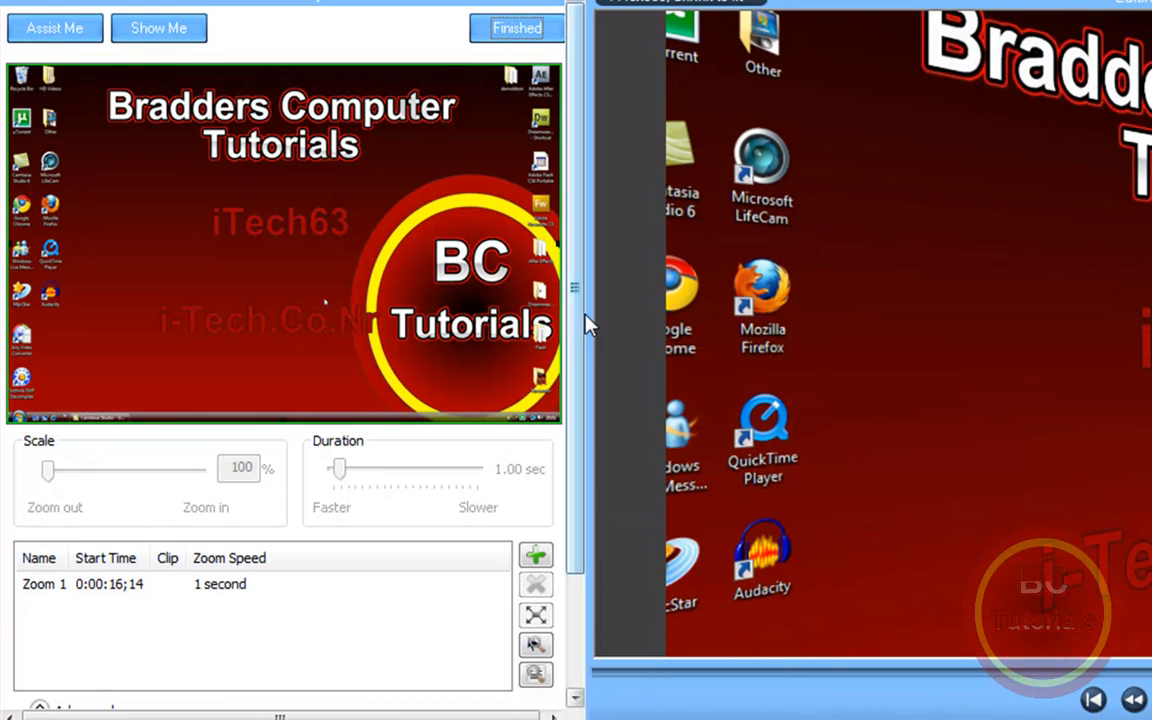
drag(582, 315, 598, 472)
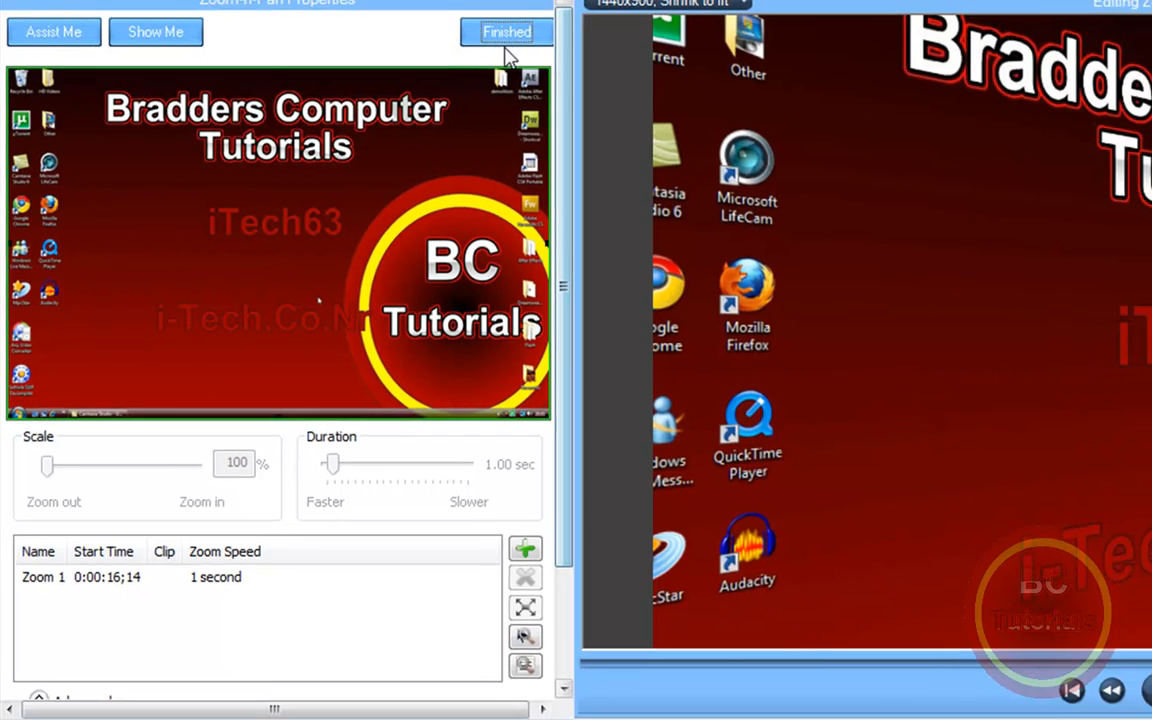
Step: Reopen the zoom keyframe at the clip's end, scale it to 262%, and frame the BC Tutorials logo
click(504, 35)
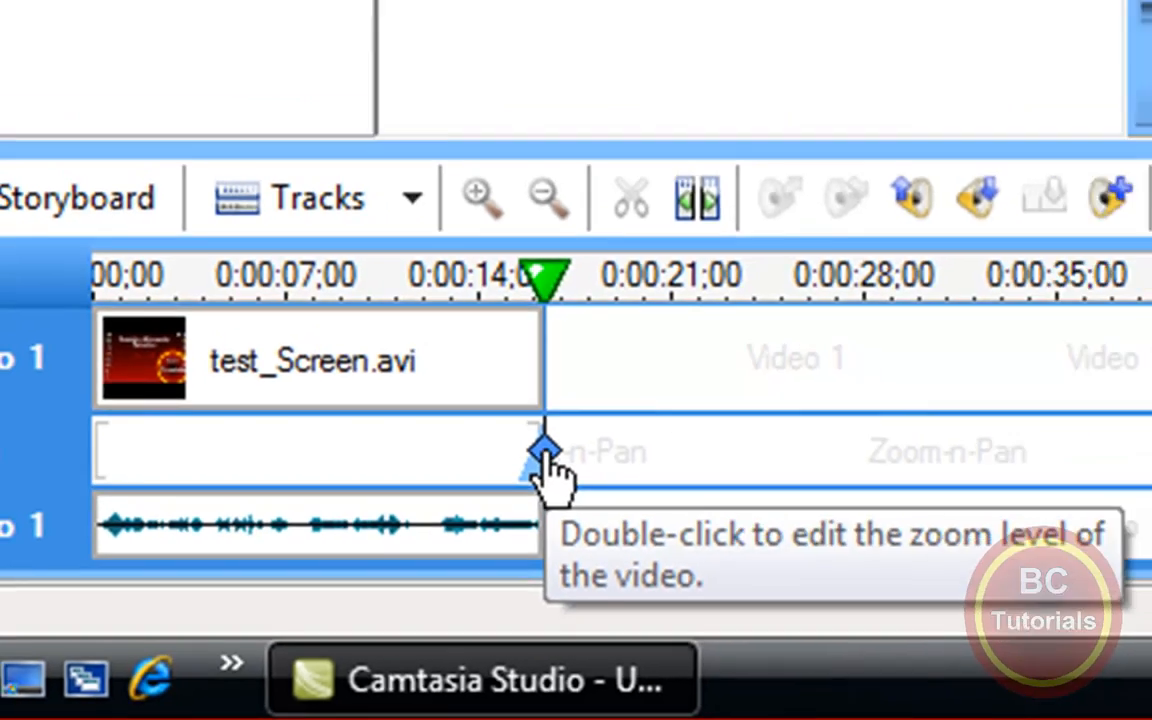
double_click(617, 411)
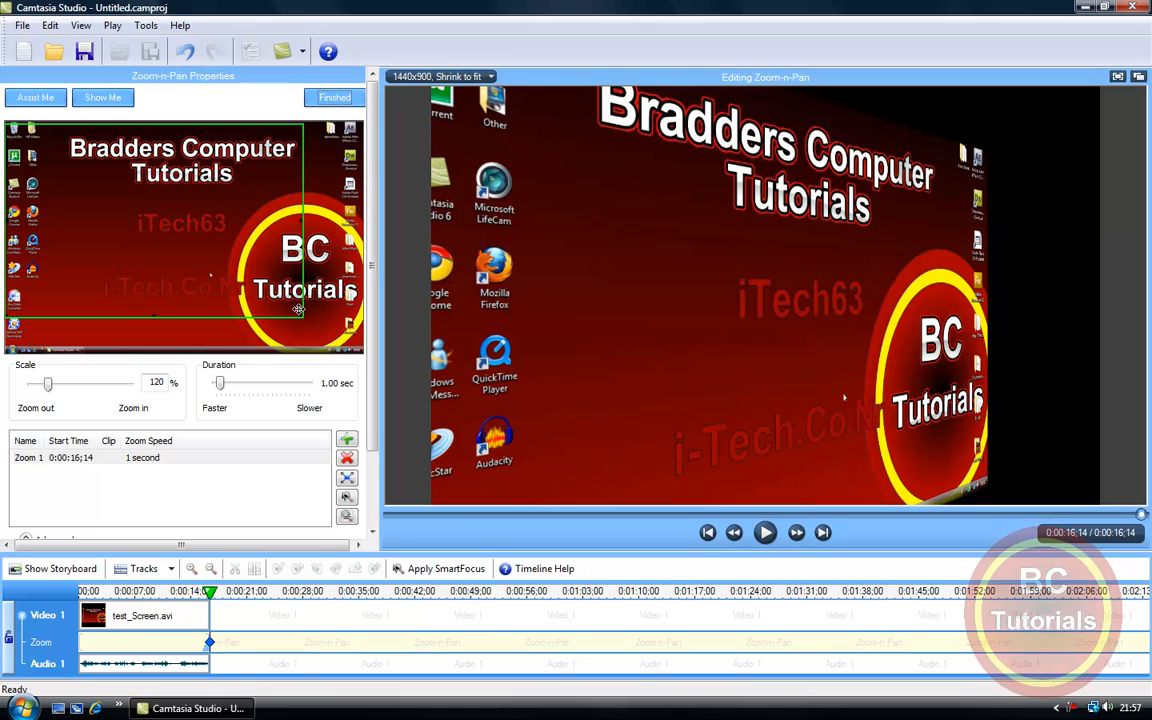
drag(203, 239, 262, 271)
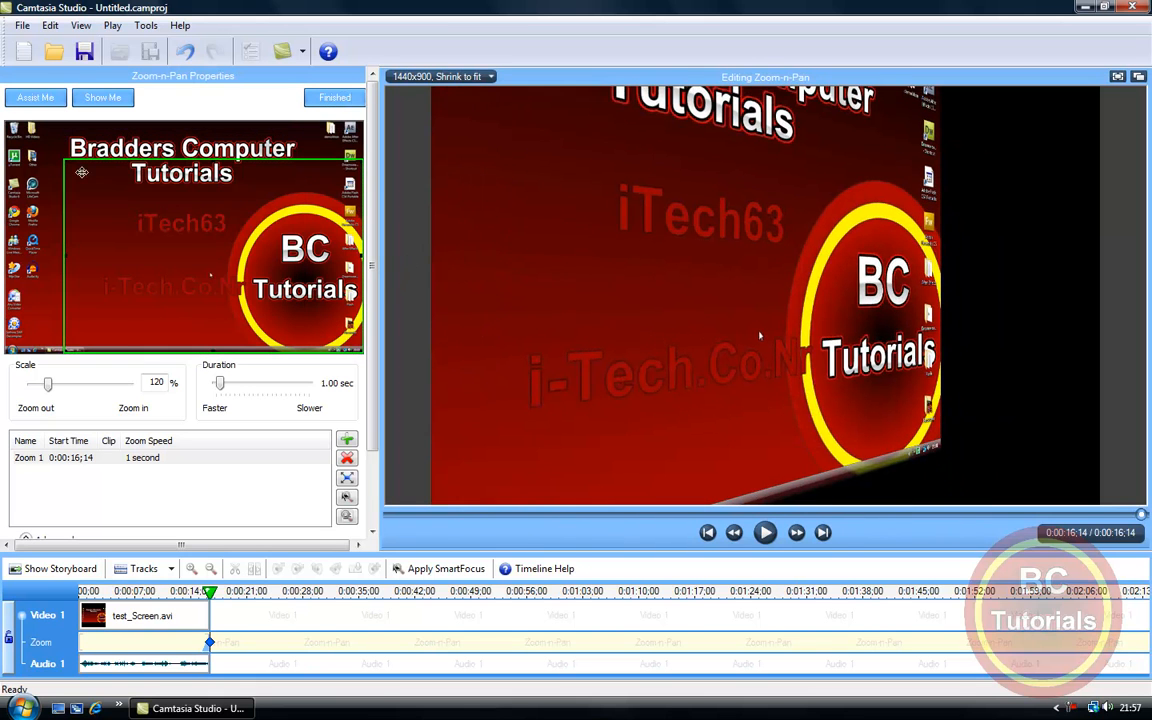
drag(48, 390, 93, 385)
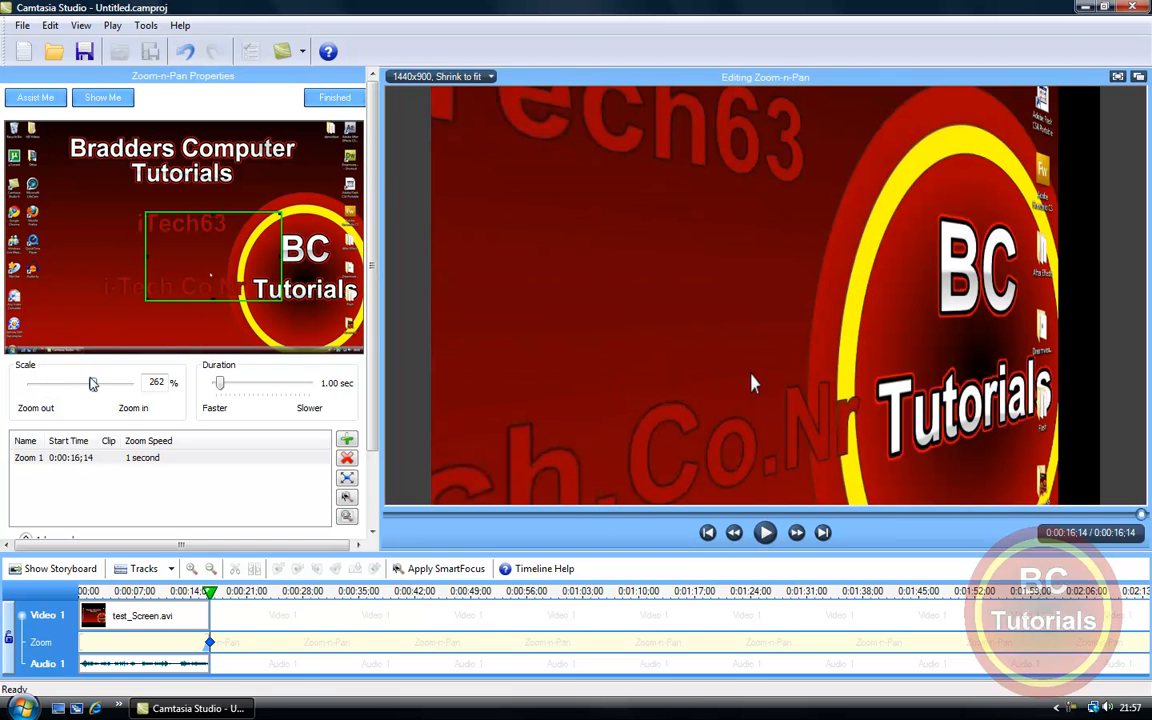
drag(252, 251, 333, 266)
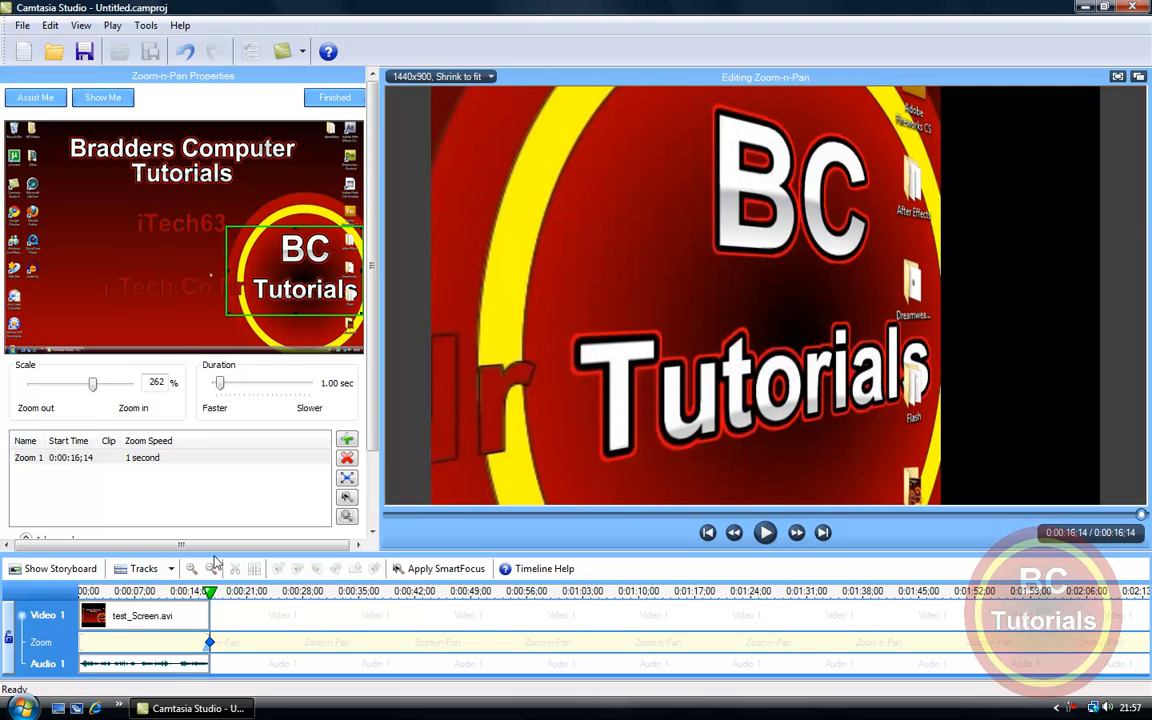
click(336, 99)
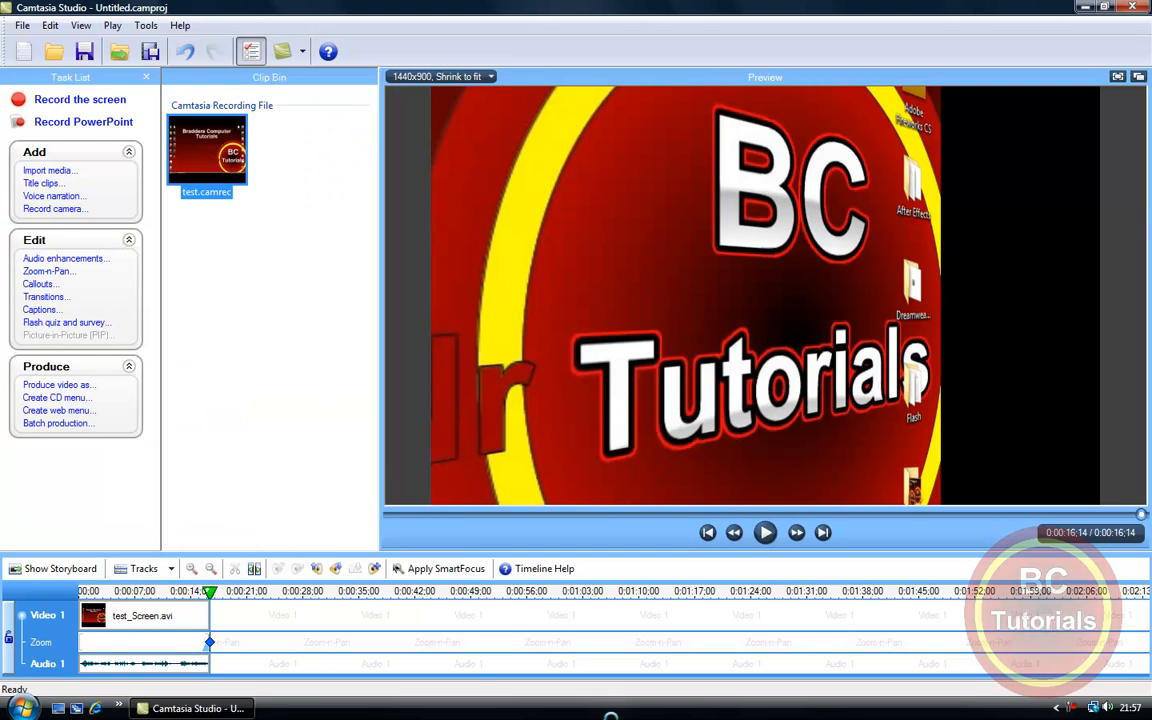
click(302, 377)
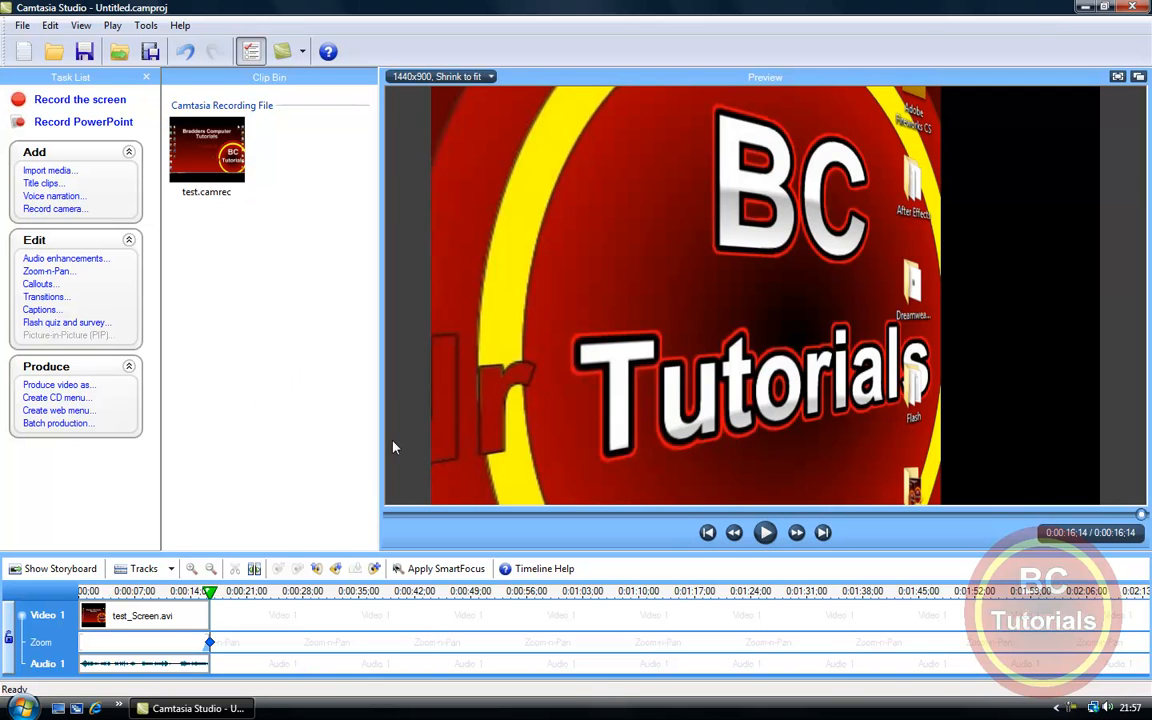
Step: Add a callout at the end of the clip, set its type to Blur Callout, and place it left of the BC lettering
click(38, 285)
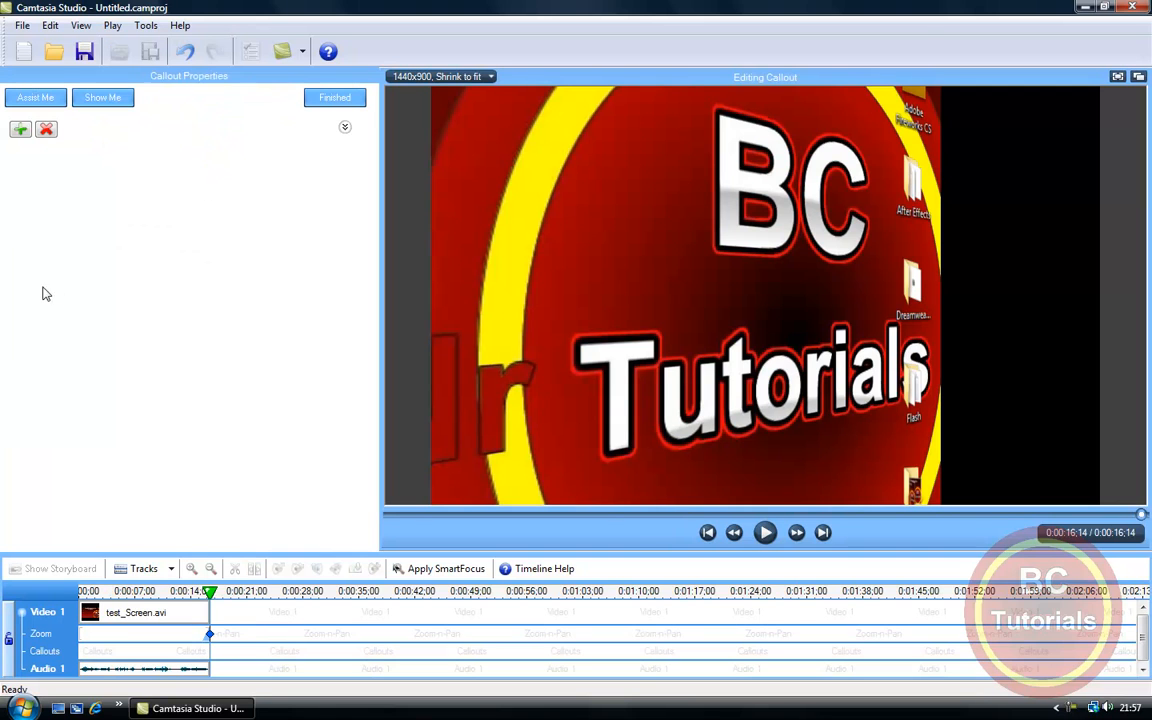
click(20, 130)
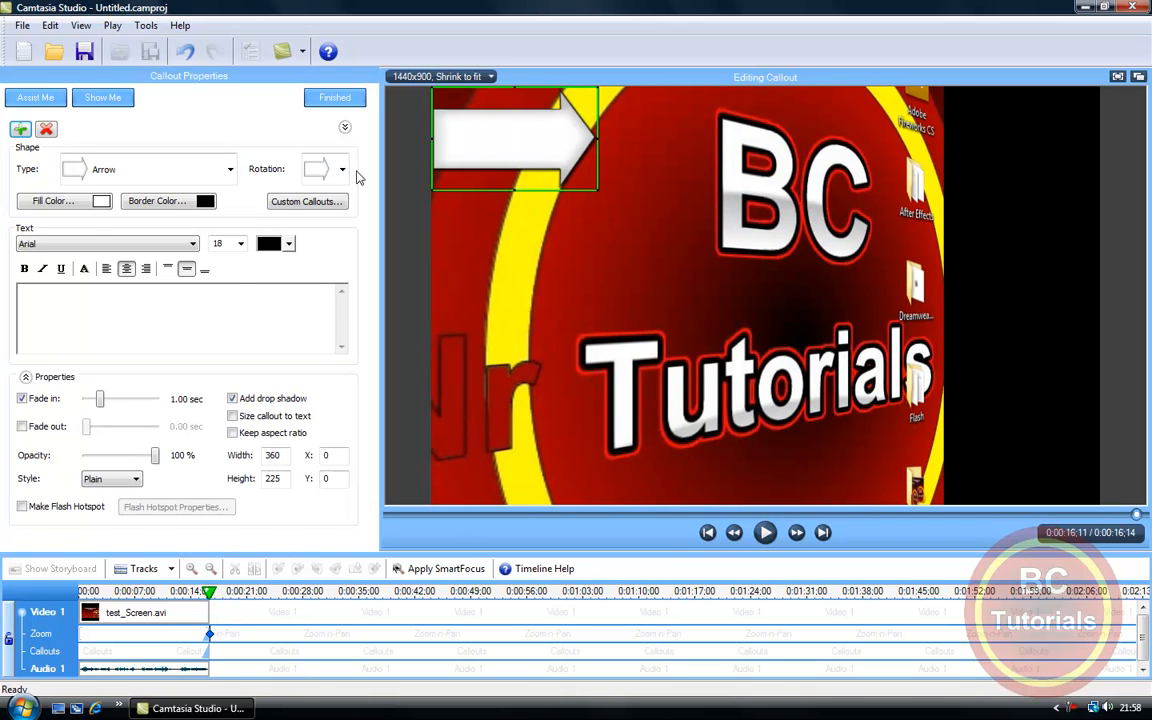
click(213, 172)
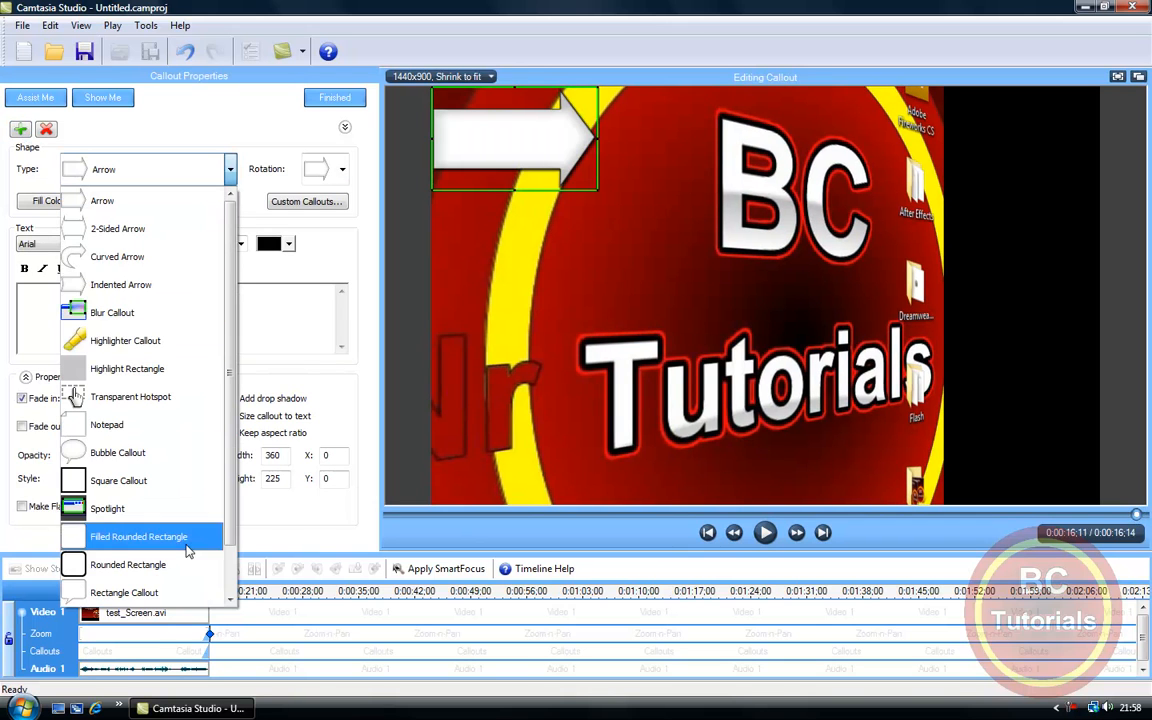
click(232, 572)
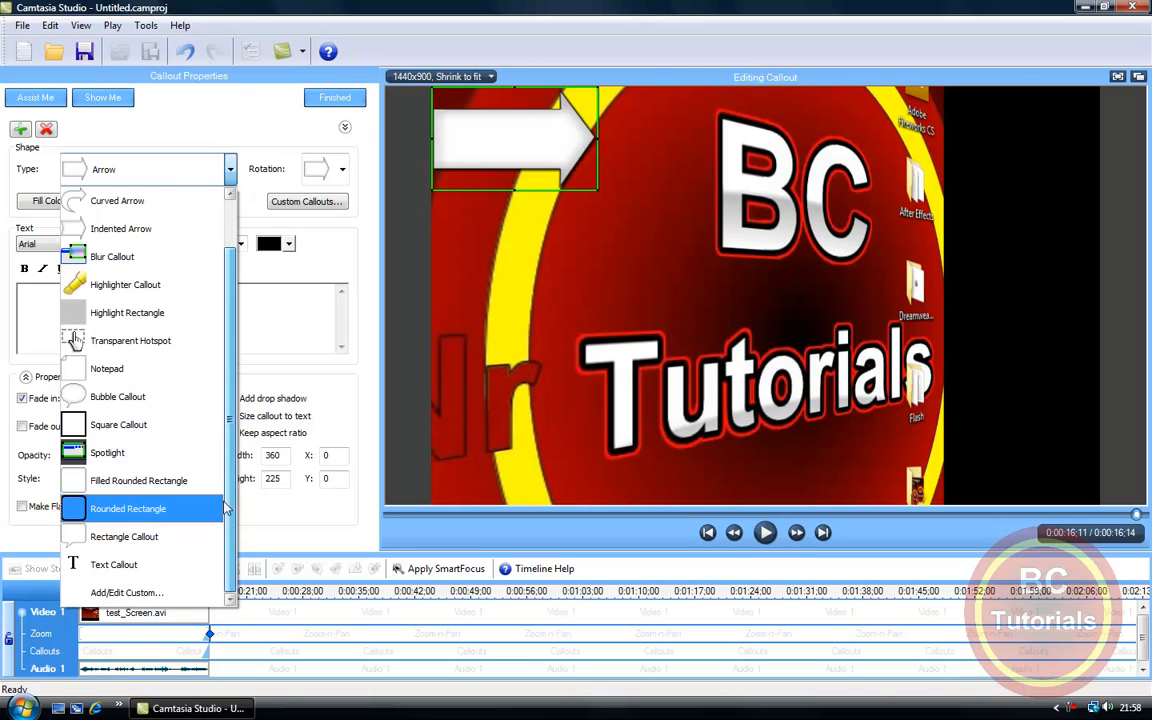
scroll(236, 580, up, 1)
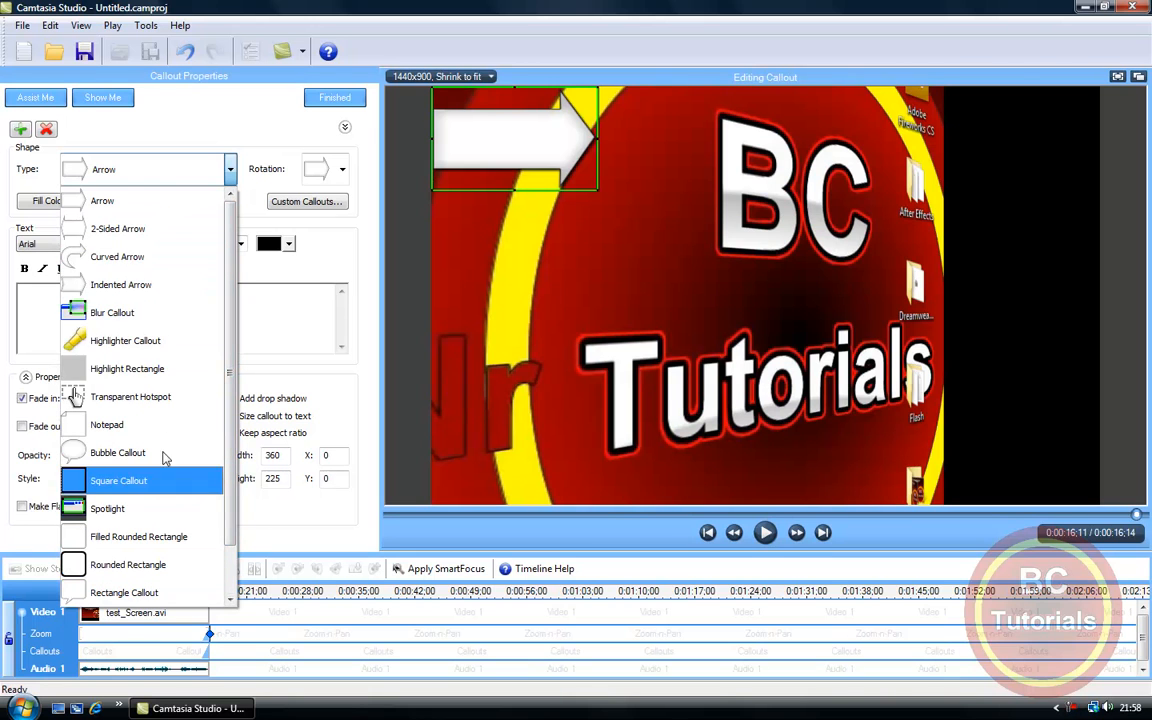
click(155, 320)
drag(508, 183, 630, 278)
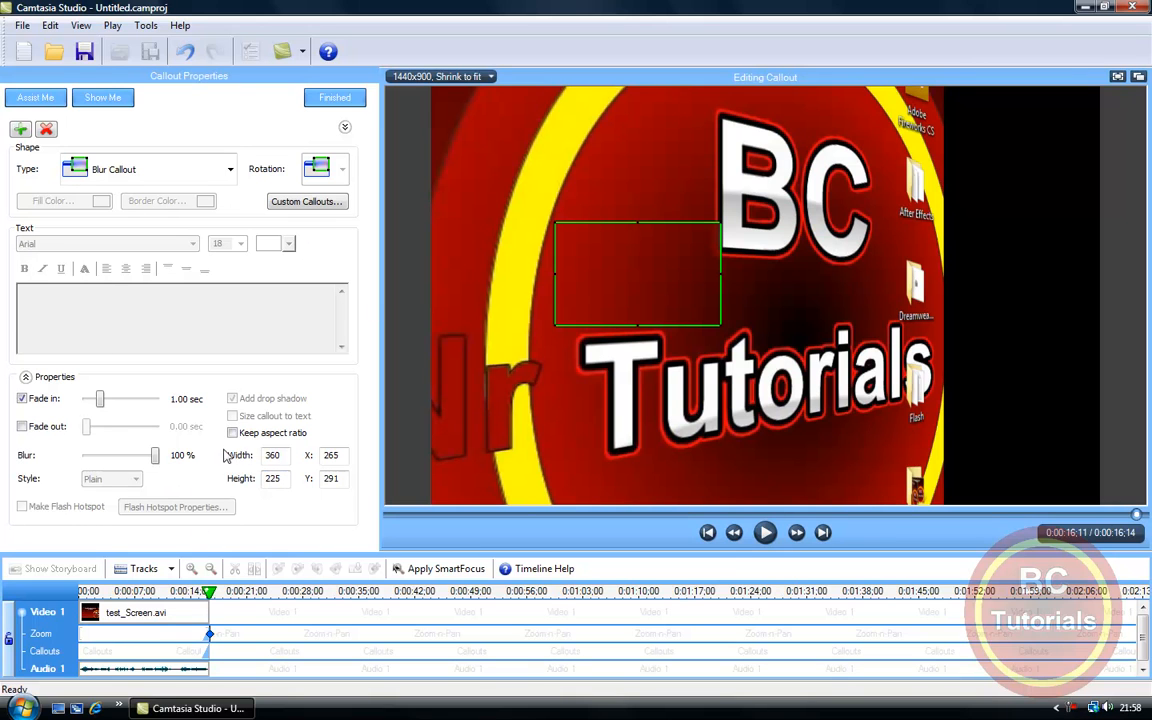
Step: Set the blur callout's fade-in to 0.00 sec and move it over the BC lettering
drag(100, 401, 57, 399)
click(323, 204)
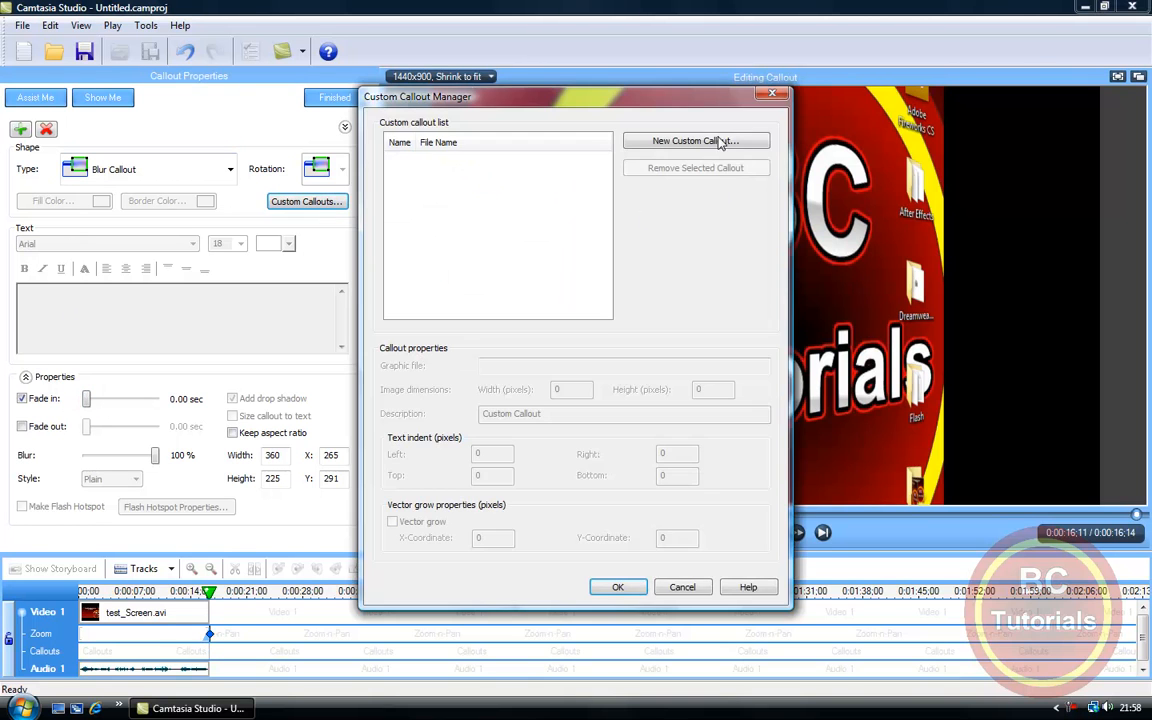
click(772, 95)
drag(640, 278, 949, 191)
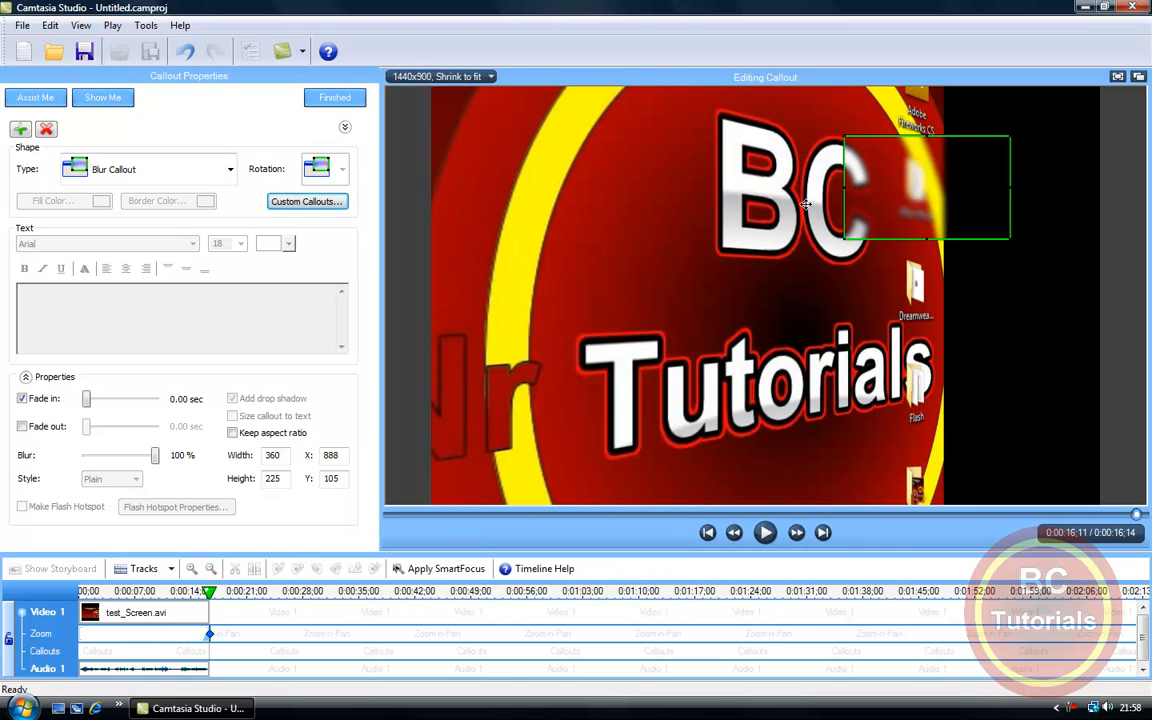
drag(866, 194, 697, 208)
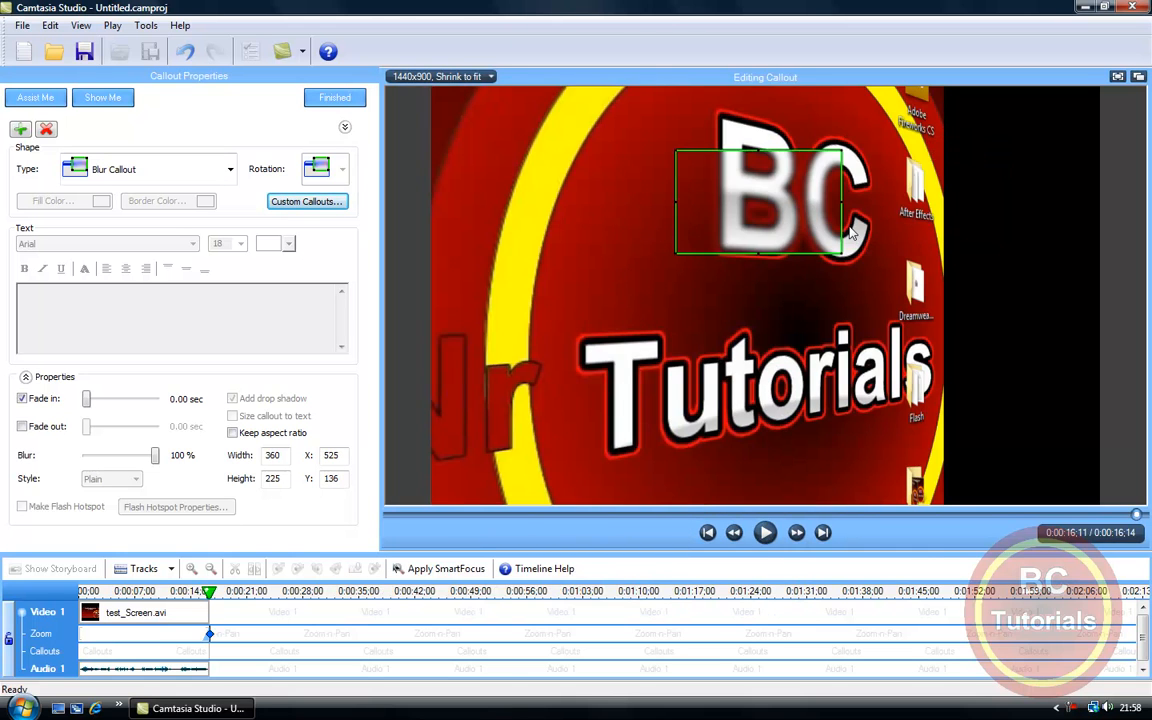
Step: Change the callout to Spotlight and resize it to about 513 x 371 around the BC lettering, finishing the callout edit
click(229, 172)
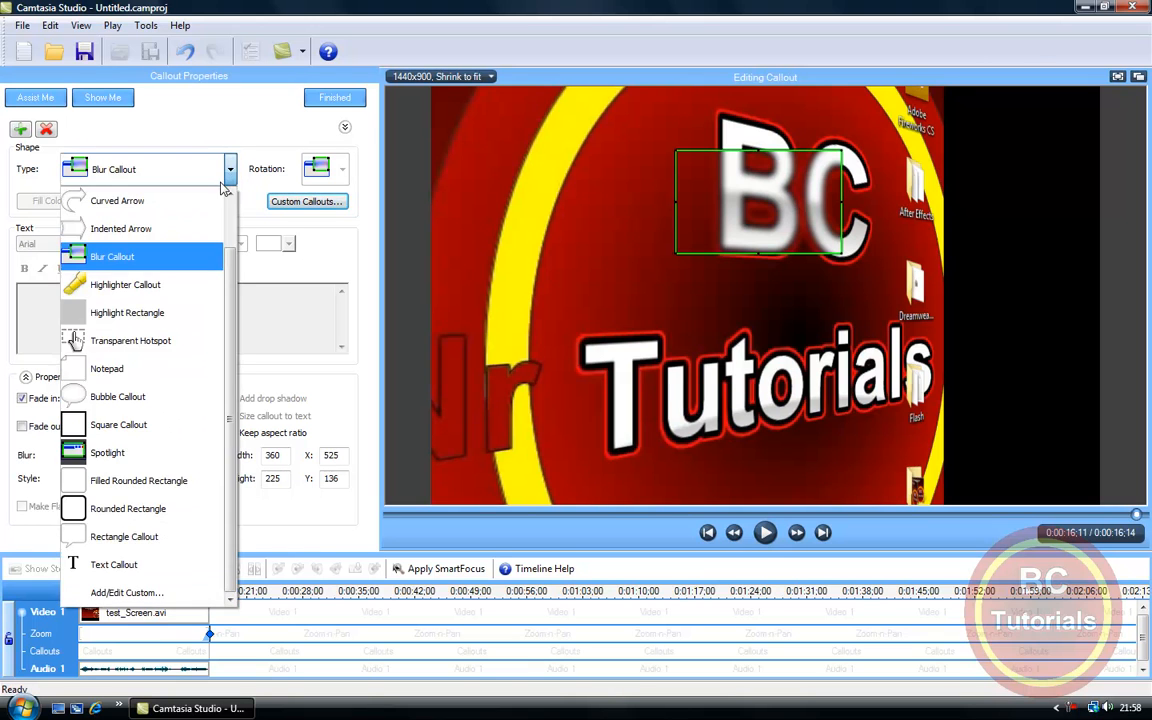
click(133, 455)
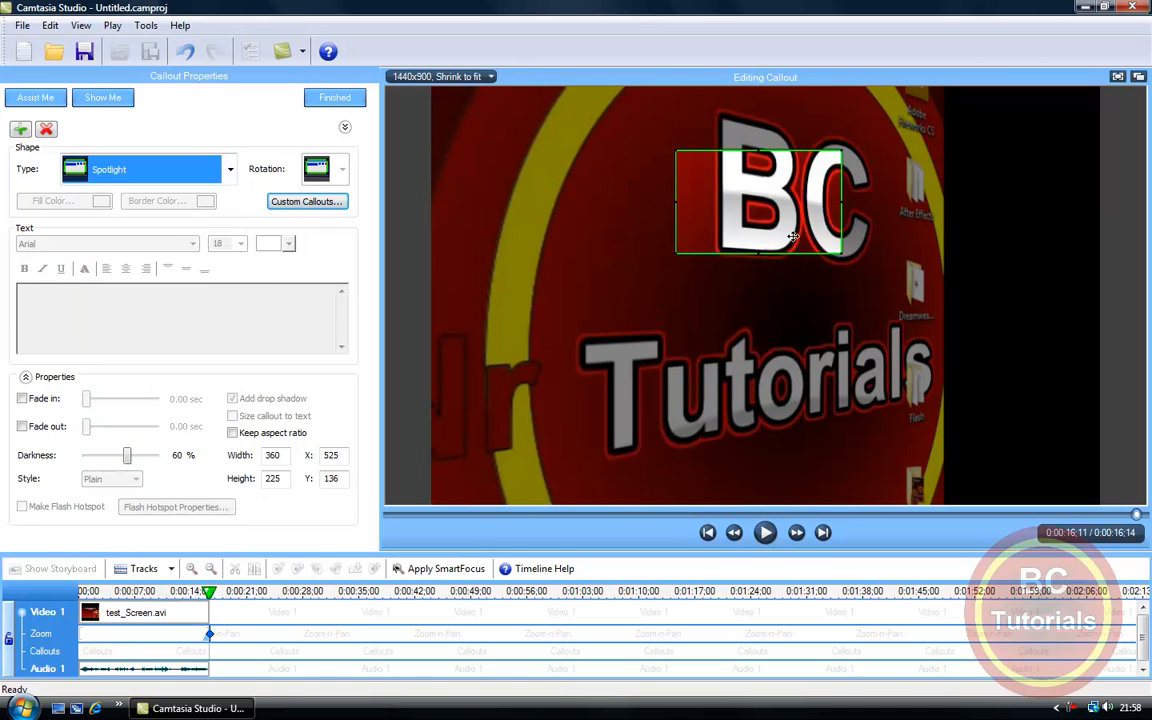
drag(792, 221, 770, 157)
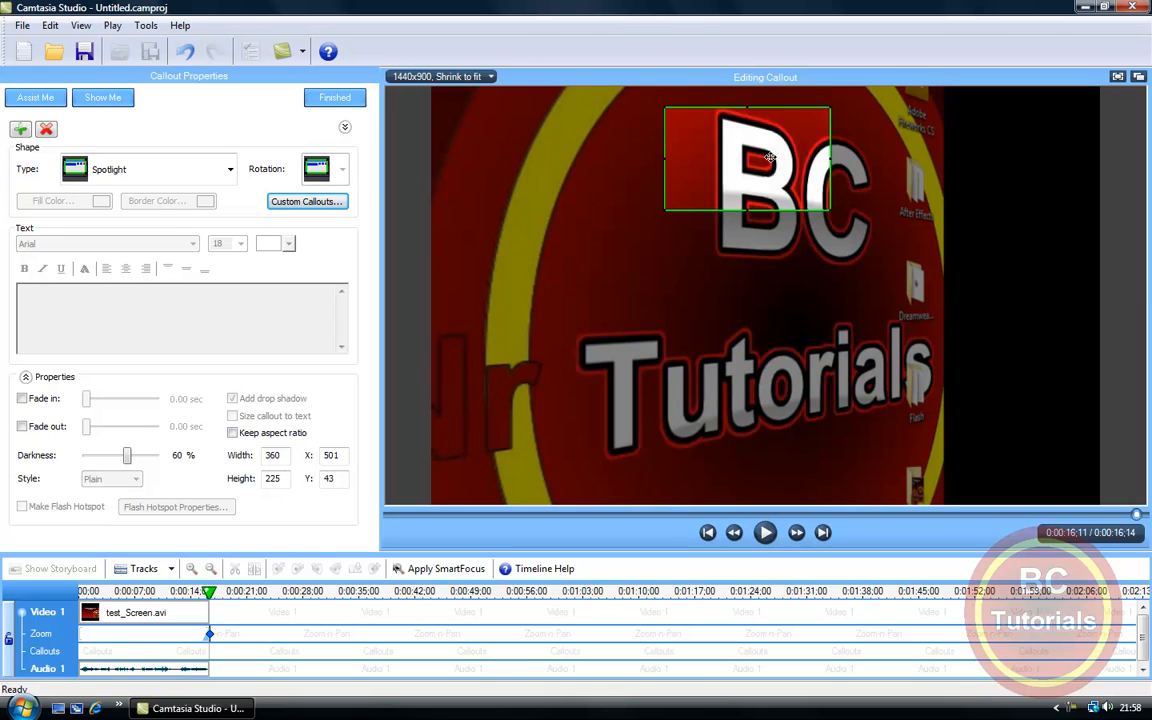
drag(828, 205, 898, 271)
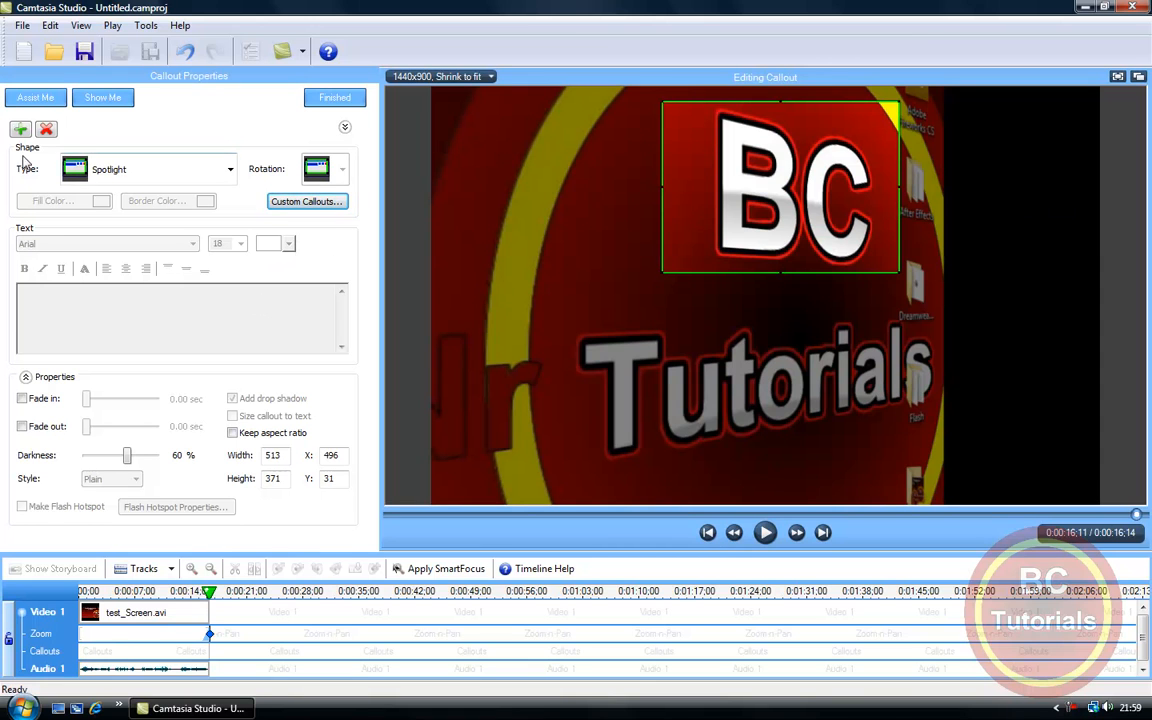
click(331, 98)
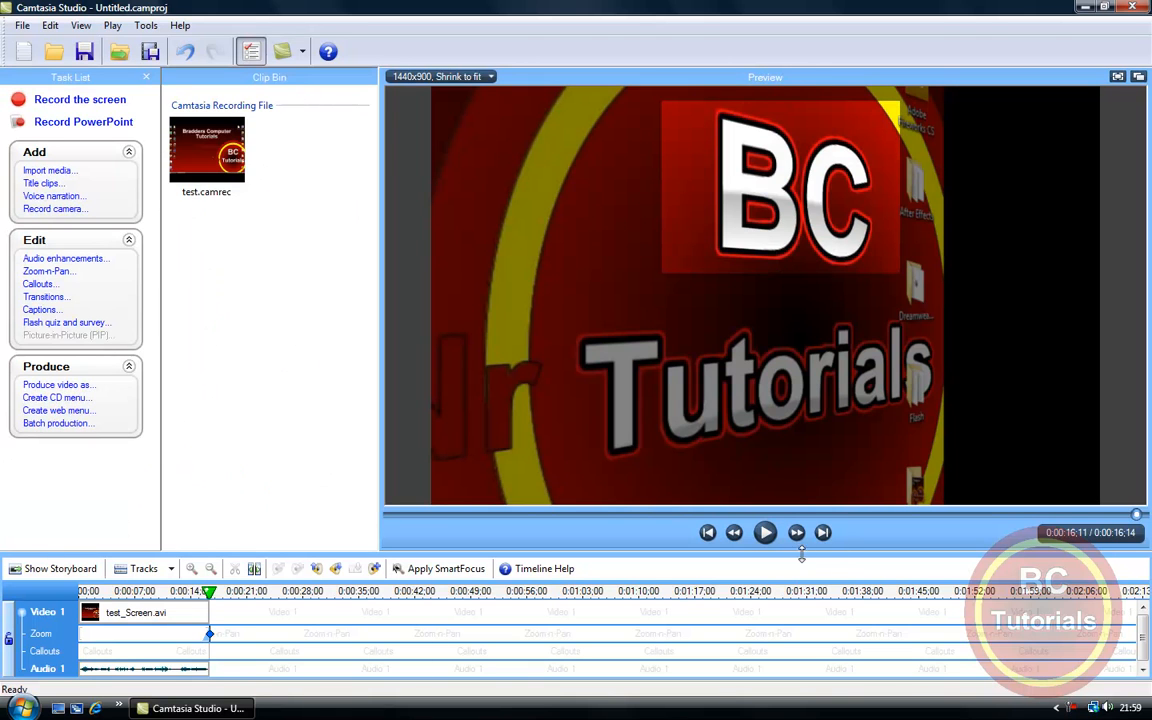
Step: Play the preview from about 0:00:08;21 to review the zoom and the spotlight at the clip's end
click(1001, 515)
click(156, 612)
click(148, 591)
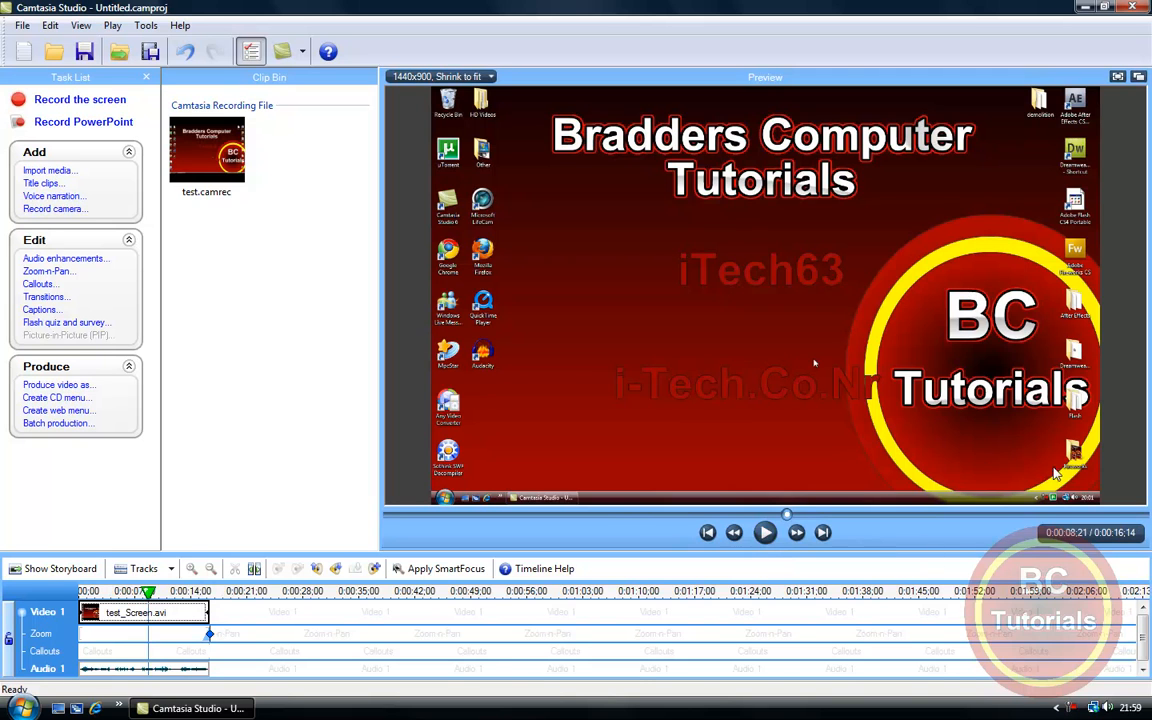
click(766, 540)
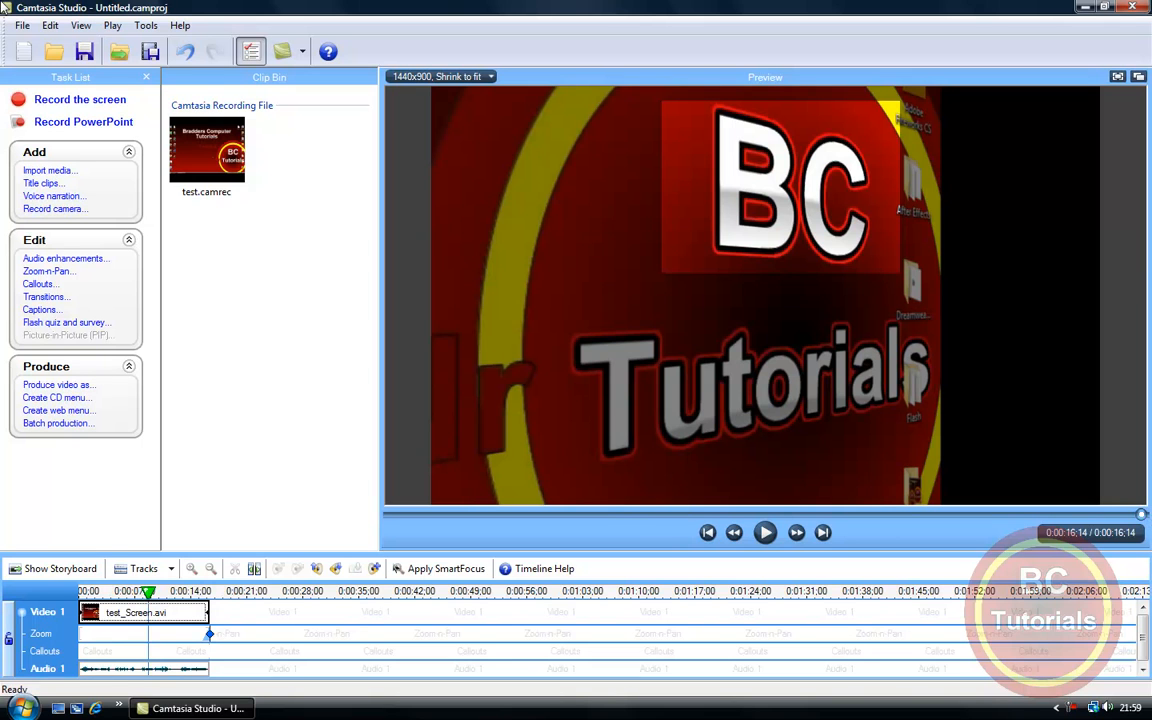
click(52, 277)
click(338, 97)
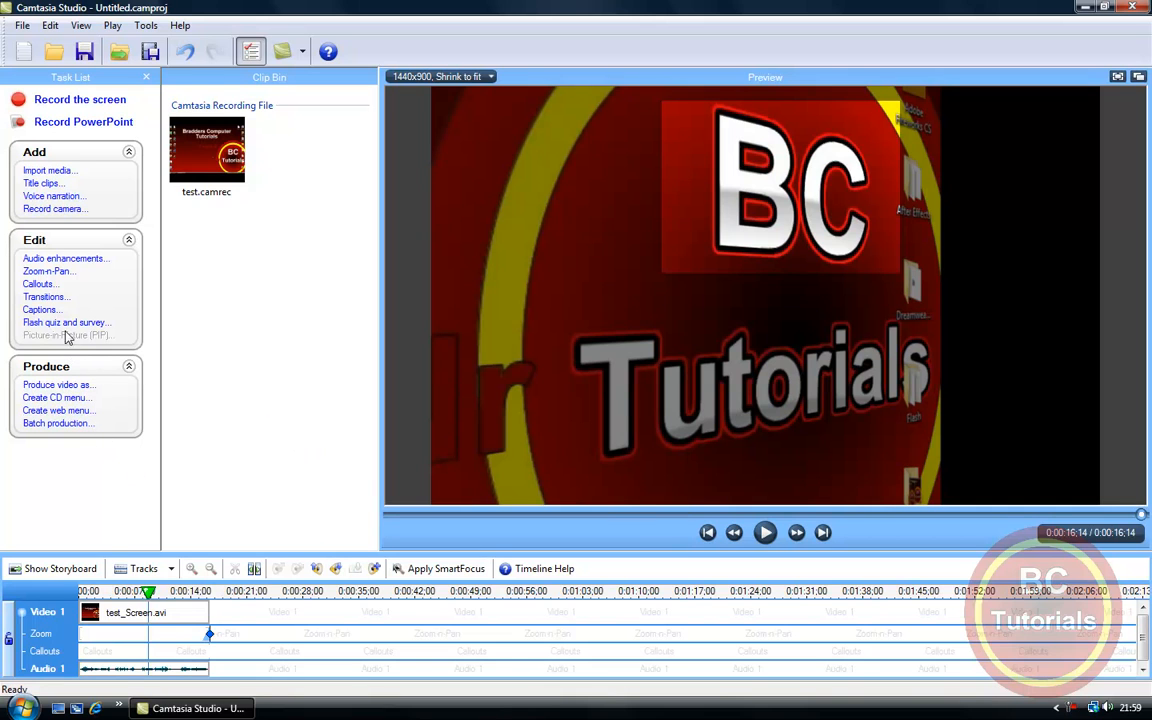
Step: Start producing the video with custom production settings and choose MP4/FLV/SWF Flash output as the format
click(72, 388)
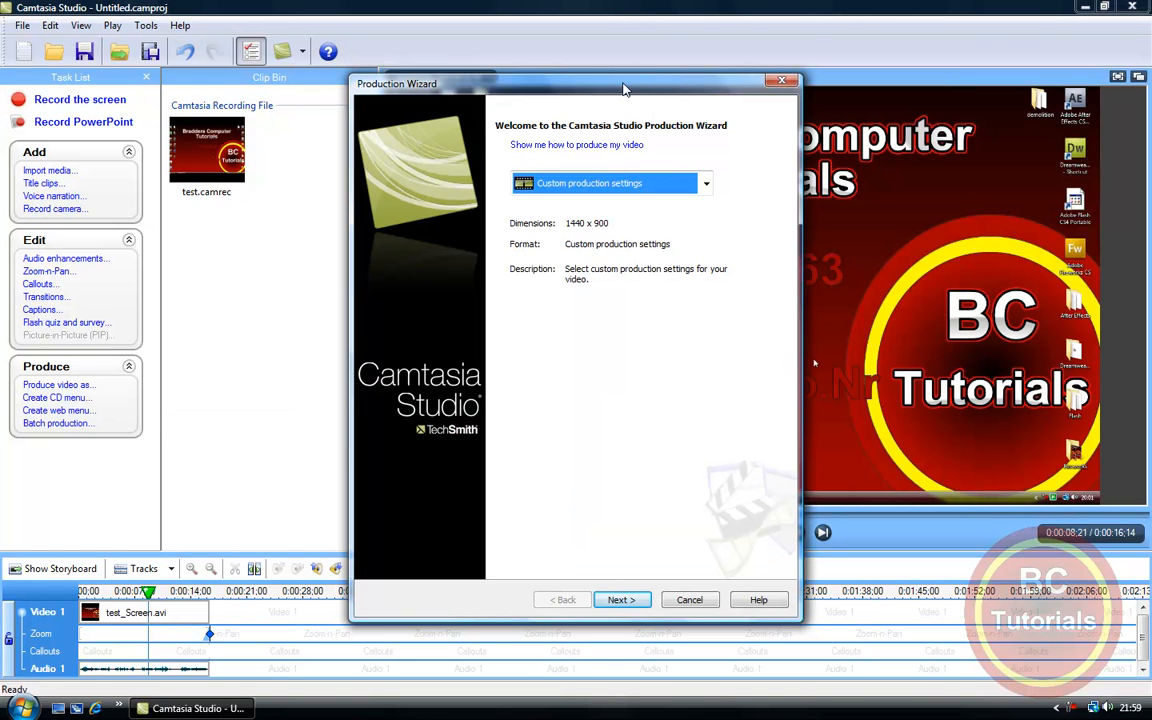
drag(630, 93, 624, 47)
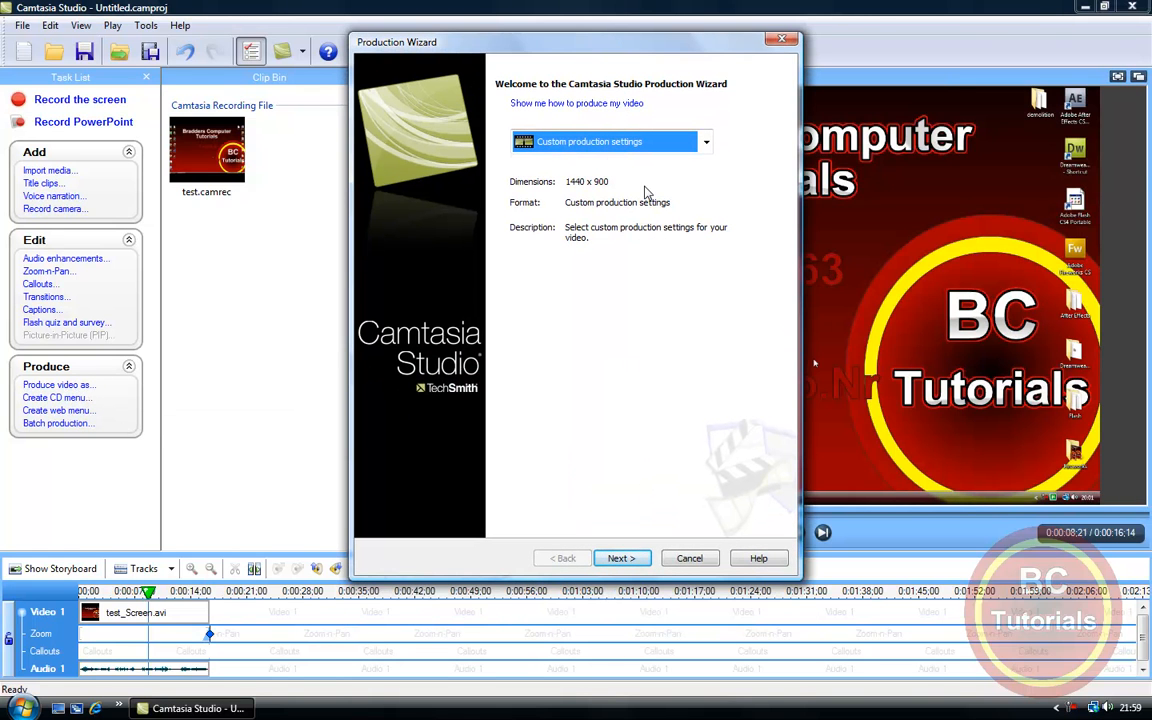
click(622, 558)
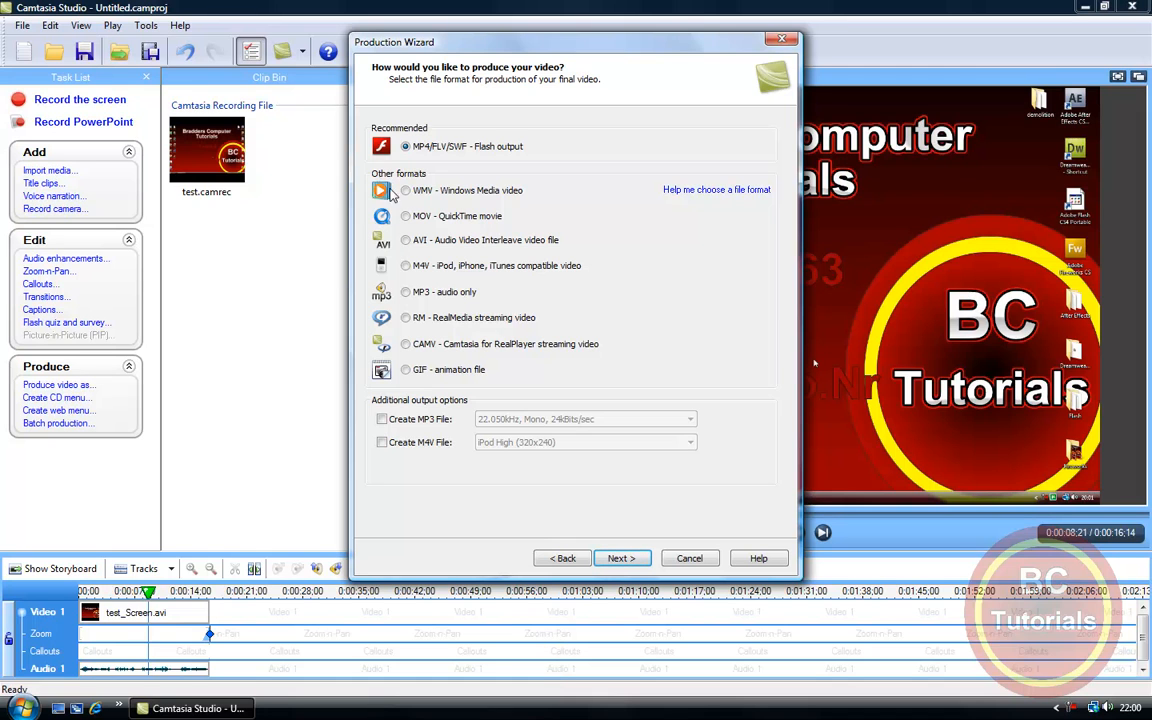
click(406, 216)
click(401, 146)
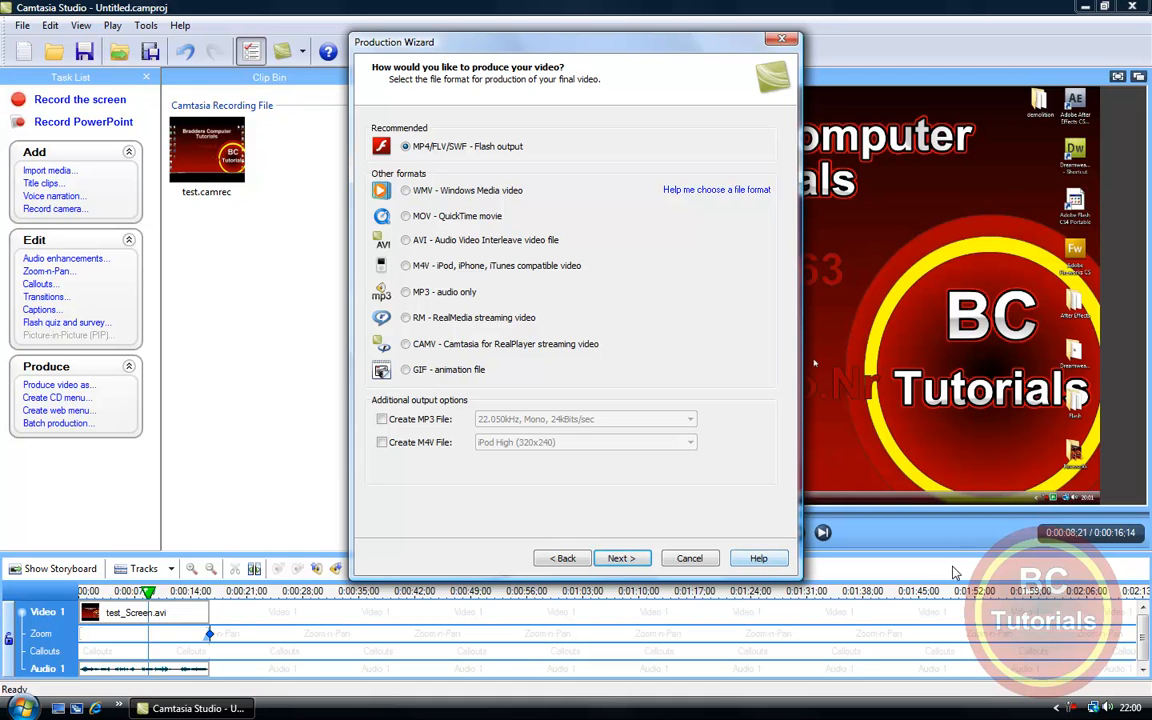
click(619, 558)
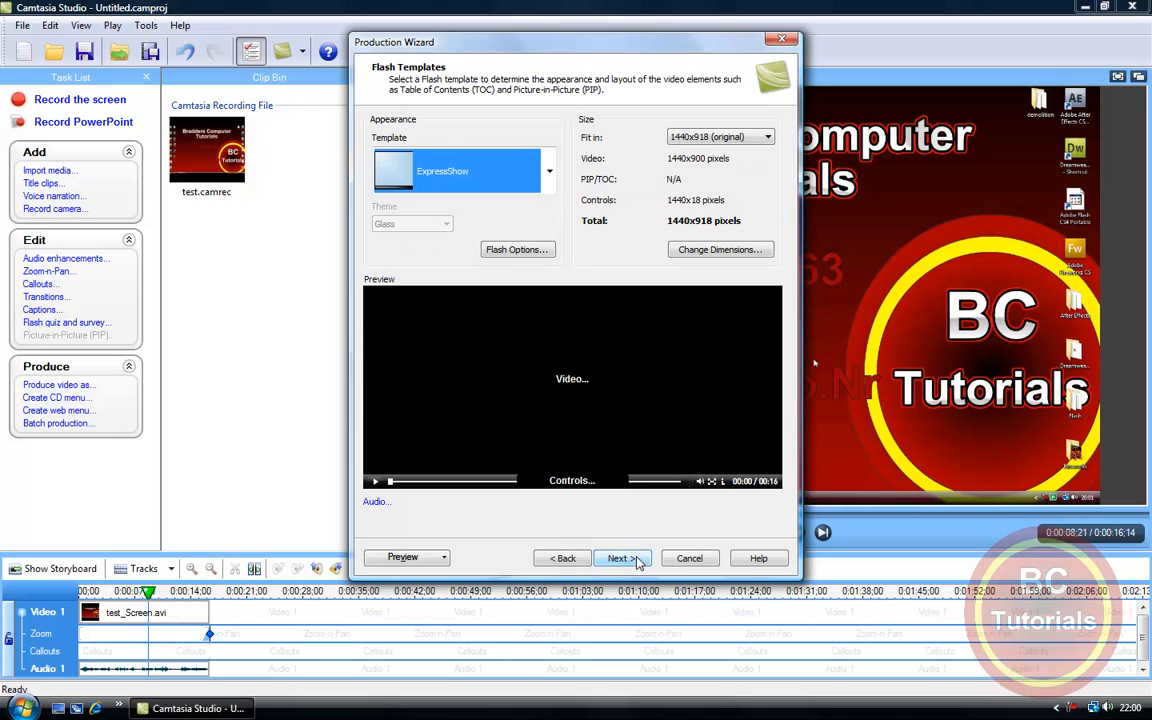
Step: Try the No Controls Flash template, and switch the template back to ExpressShow
click(549, 171)
click(485, 392)
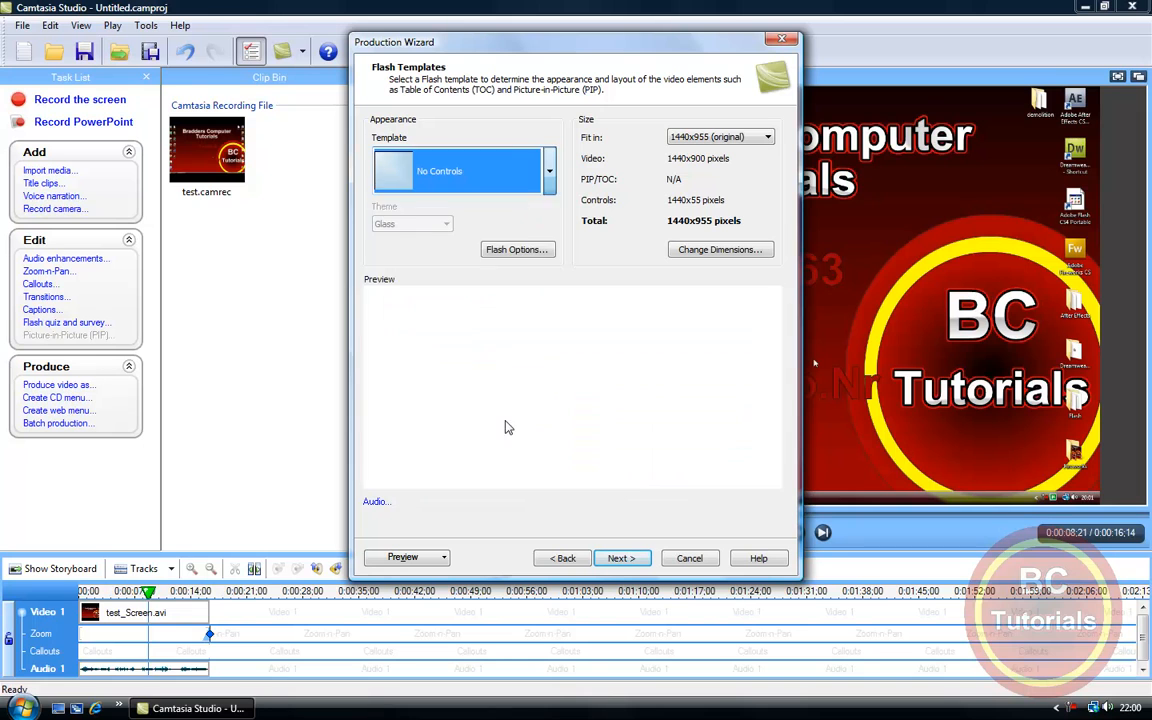
click(484, 178)
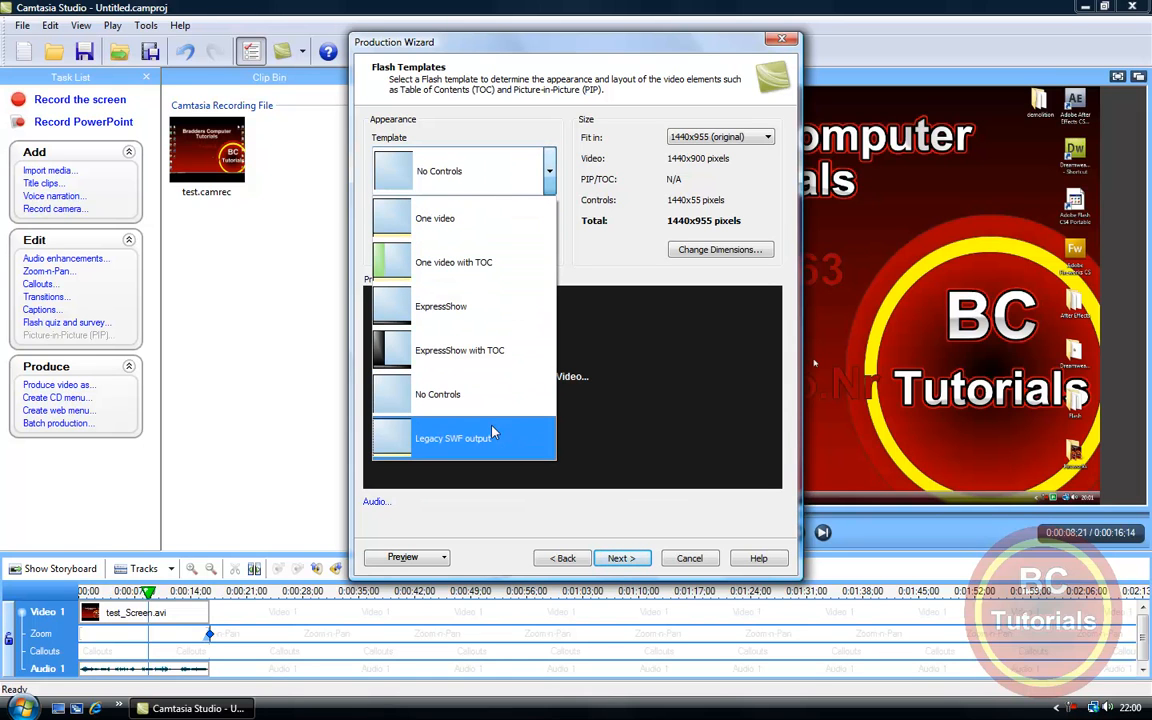
click(450, 320)
Step: Produce the video as Untitled in the HD Videos folder with the existing watermark and HTML options, and play the result in the browser
click(621, 558)
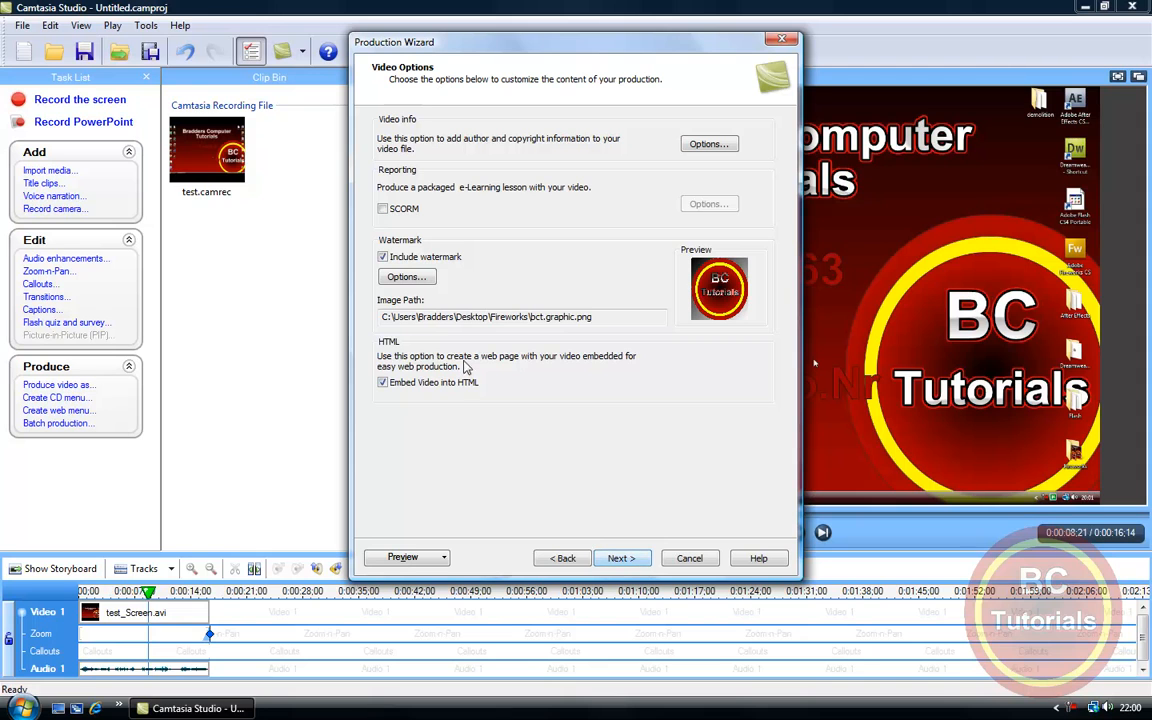
click(631, 562)
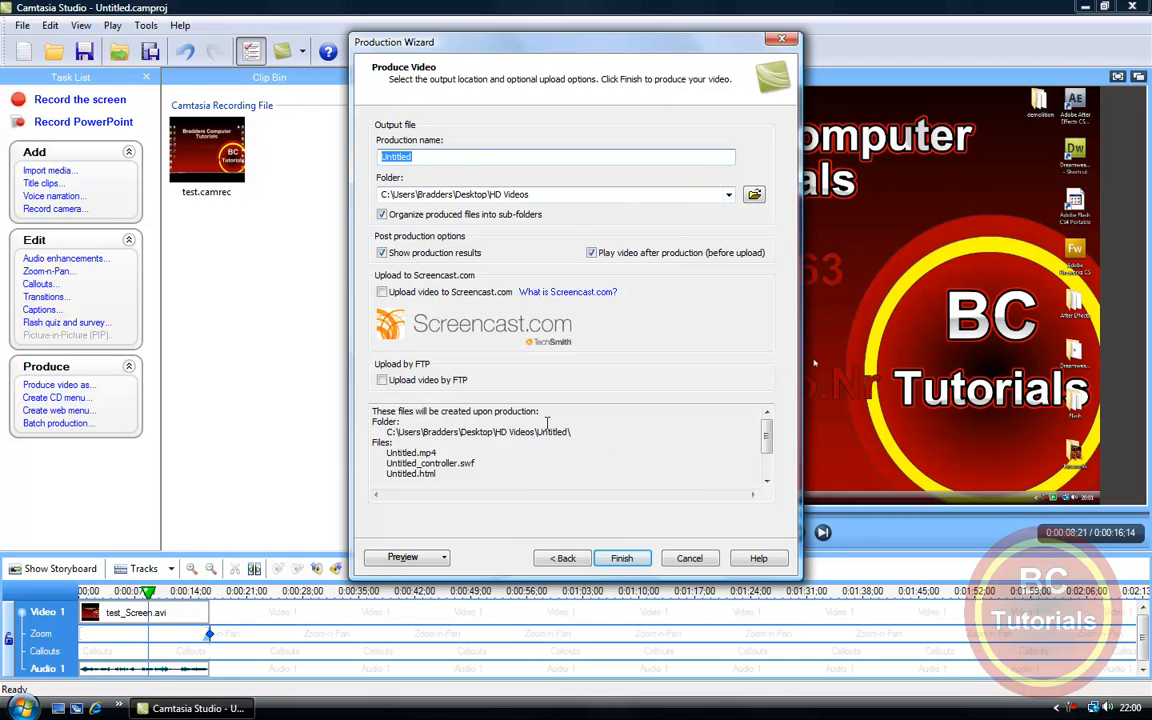
click(620, 557)
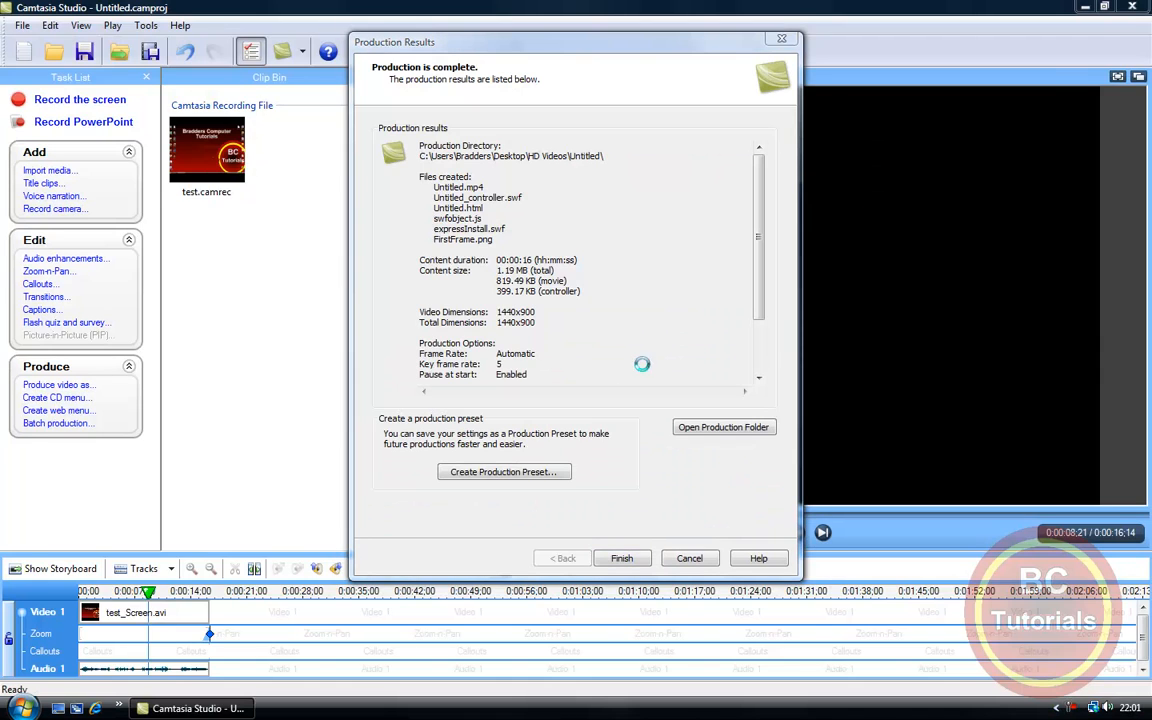
click(620, 556)
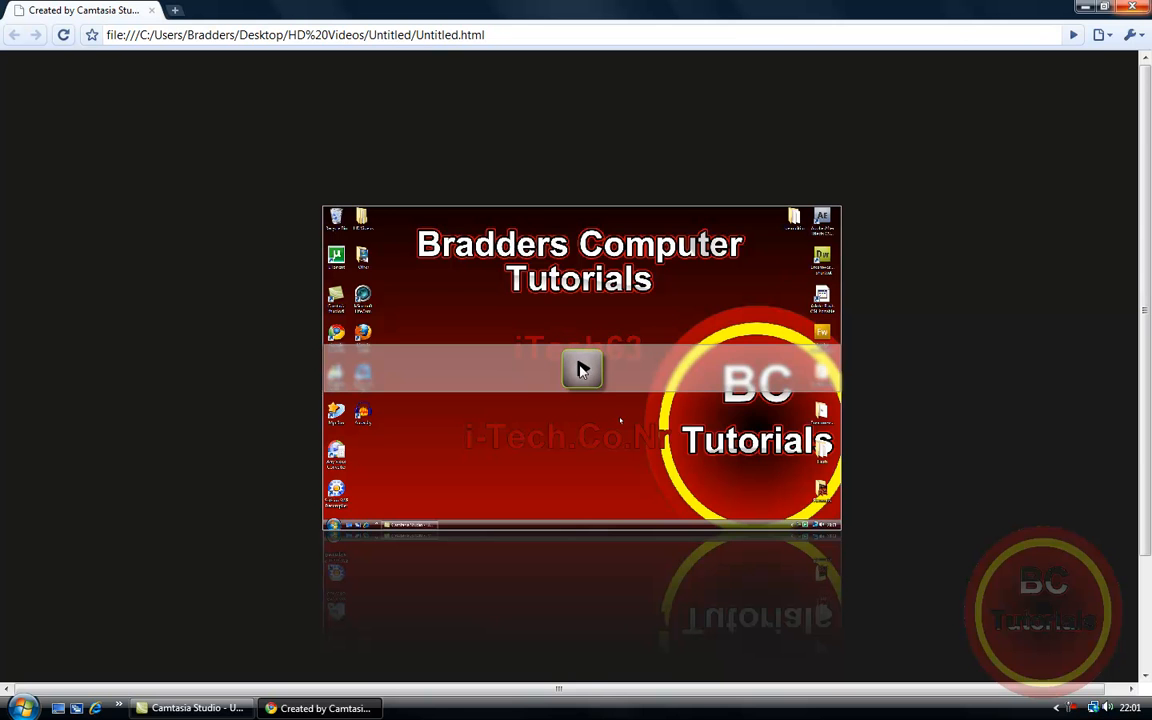
click(581, 380)
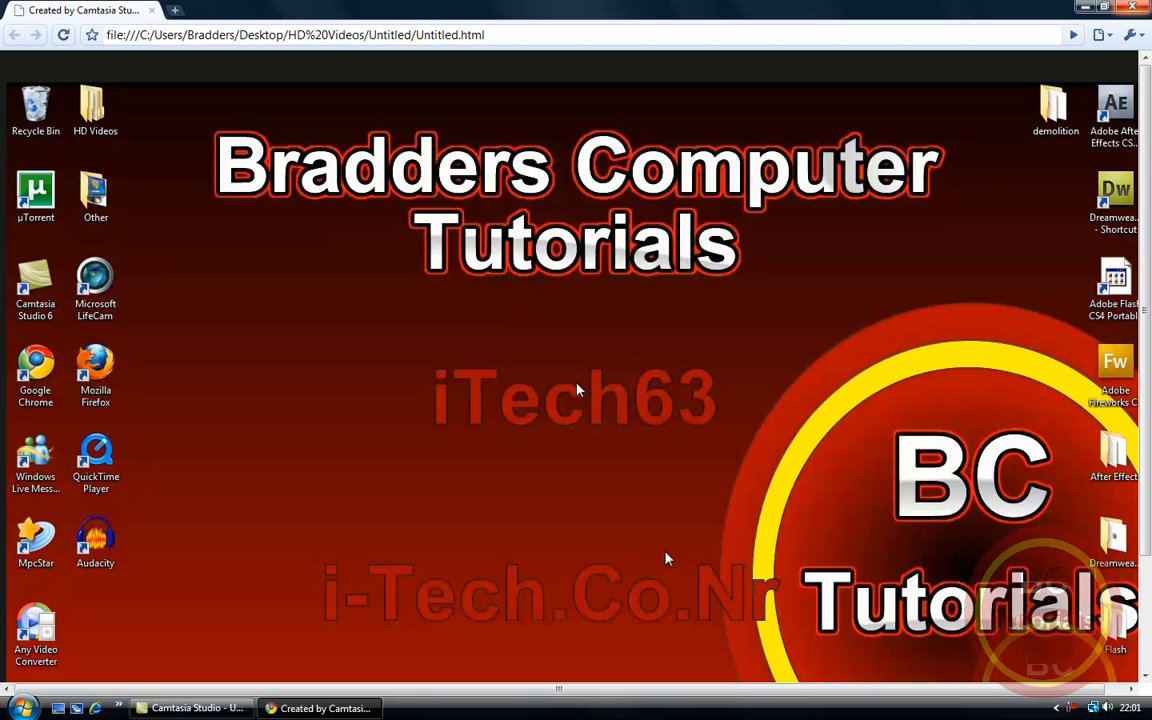